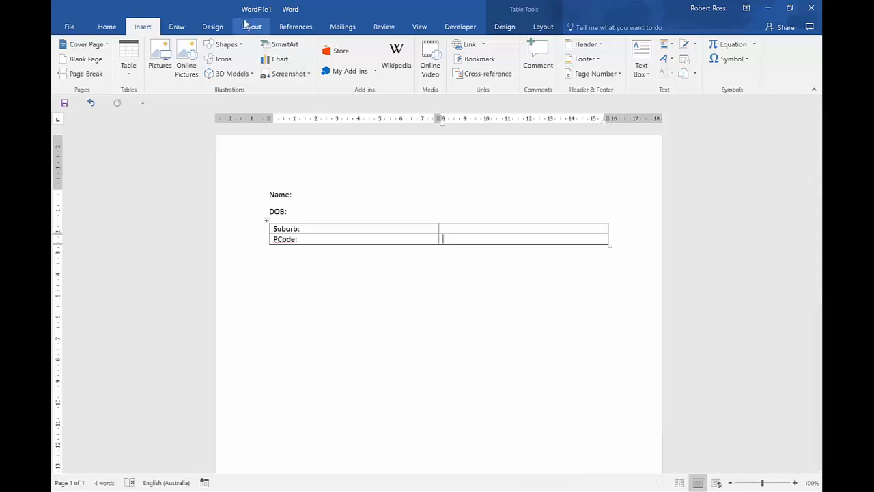
# - Close the WordFile1 document and, in Excel's Visual Basic editor, remove the blank line between objDoc.Save and objWord.Quit
pyautogui.click(812, 8)
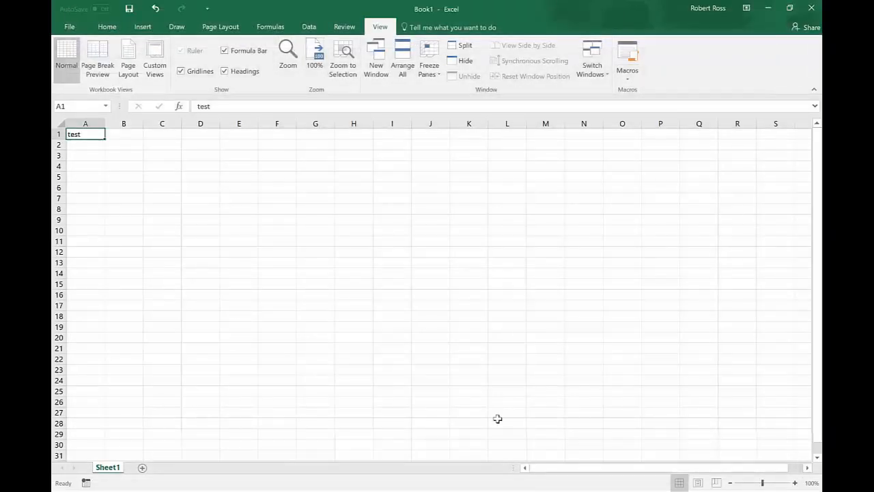
pyautogui.hotkey('alt', 'F11')
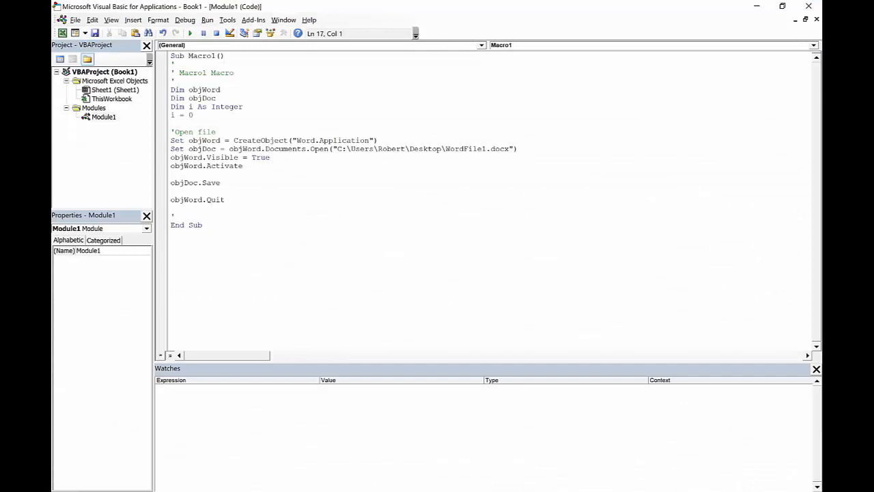
pyautogui.press('Delete')
pyautogui.press('Up')
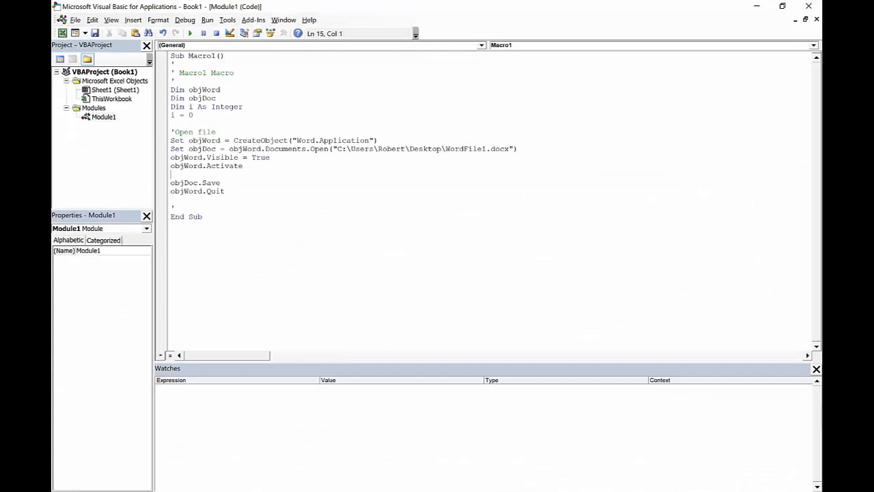
# - Change objDoc.Save to objDoc.SaveAs2 with the full desktop path of WordFile2.docx as its quoted argument in parentheses
pyautogui.press('Down')
pyautogui.press('End')
pyautogui.write('A')
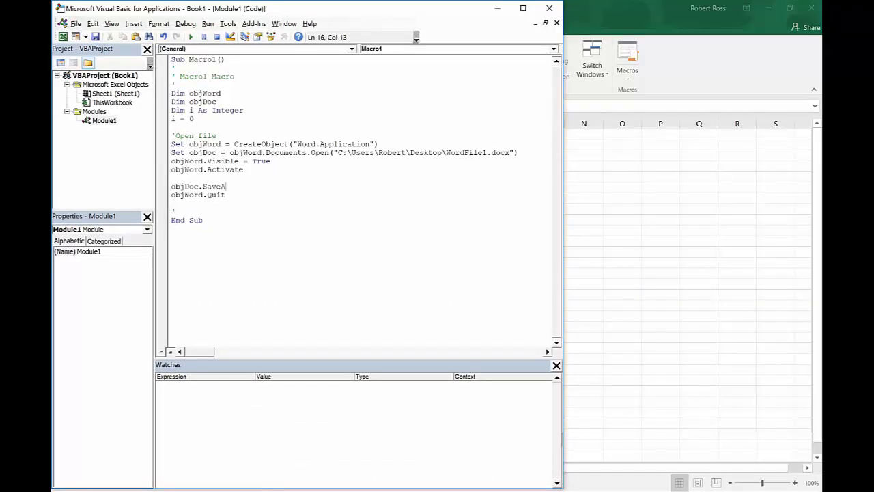
pyautogui.write('s2(')
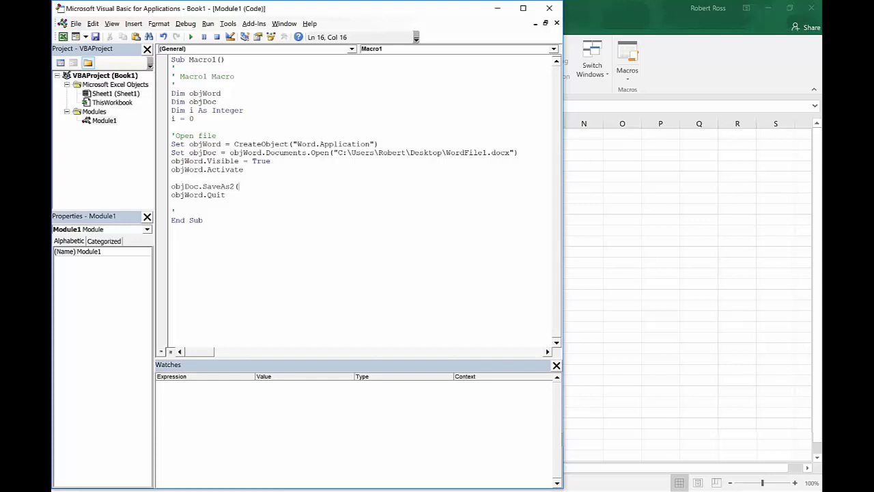
pyautogui.write('"C:\\Users\\Robert\\D')
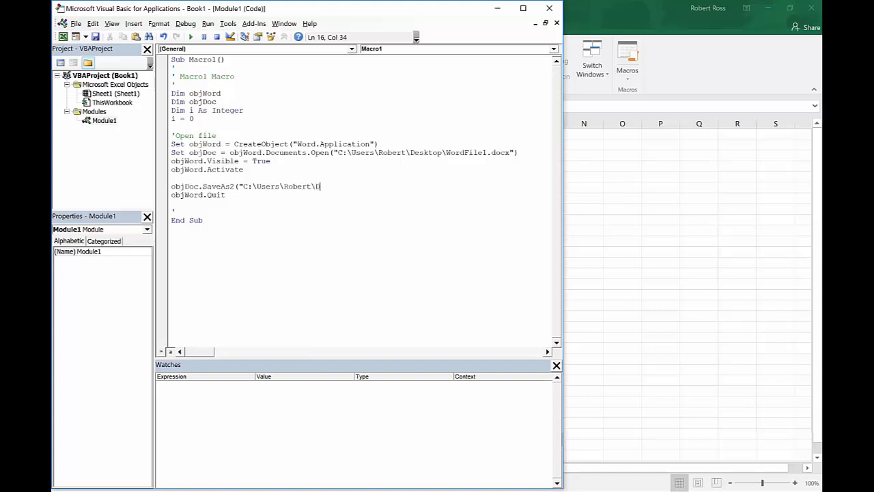
pyautogui.write('esktop\\WordFile2')
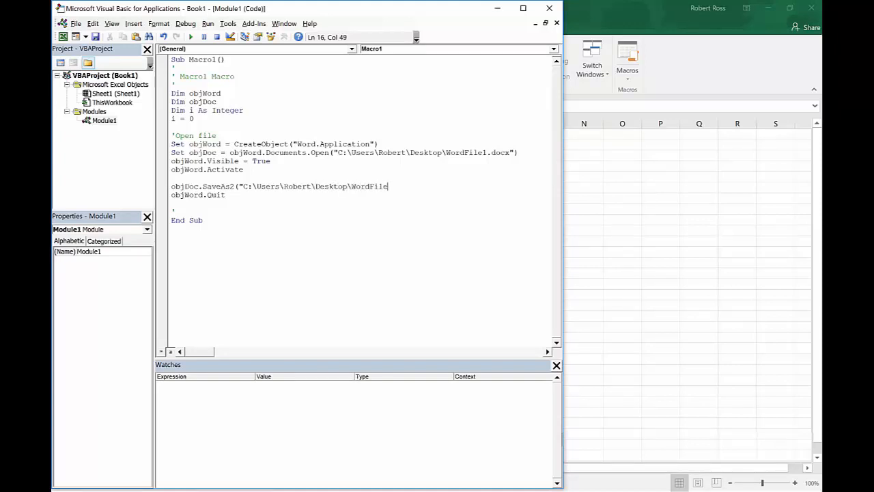
pyautogui.write('.dox')
pyautogui.press('BackSpace')
pyautogui.write('cx')
pyautogui.write(')')
# - Run the macro, open WordFile2 from the desktop to check the saved copy, and close it again
pyautogui.click(191, 37)
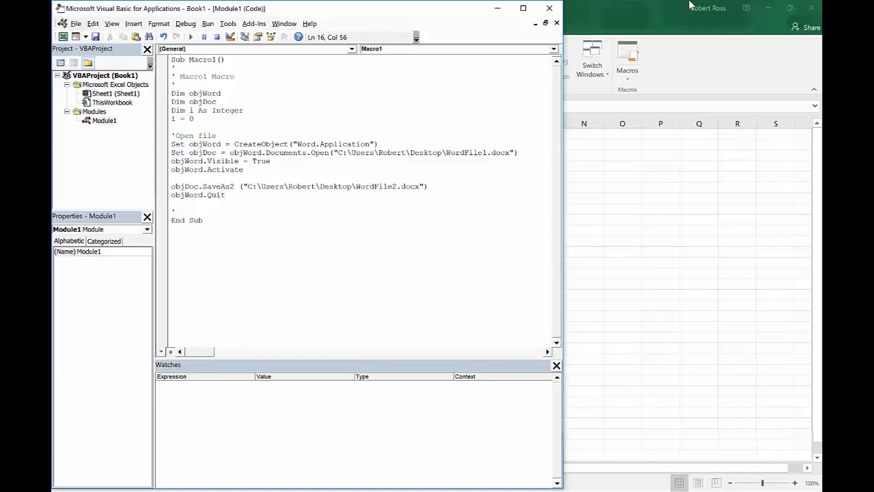
pyautogui.click(767, 8)
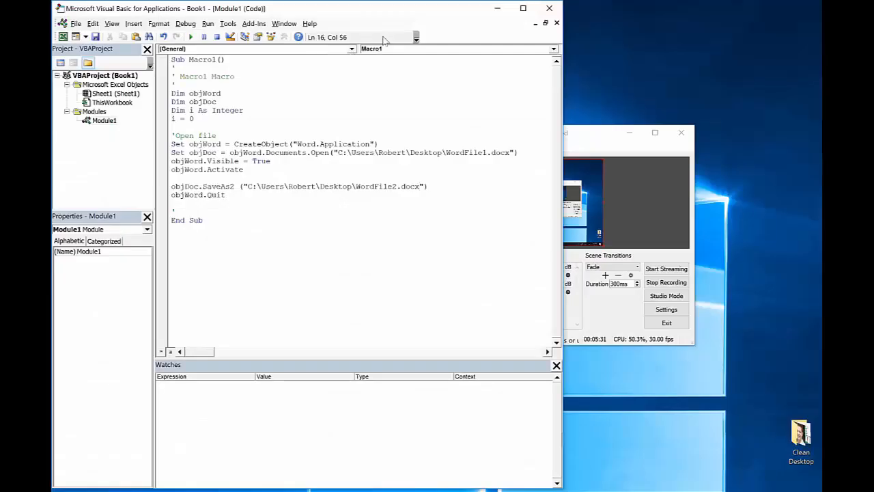
pyautogui.click(497, 8)
pyautogui.click(629, 133)
pyautogui.doubleClick(75, 144)
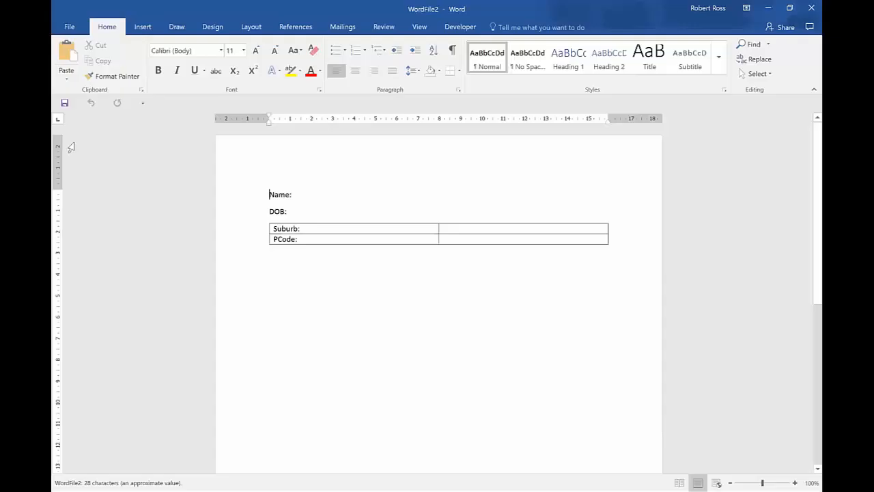
pyautogui.click(808, 8)
# - Return to the Visual Basic editor and add two blank lines between objWord.Activate and the SaveAs2 line
pyautogui.hotkey('alt', 'Tab')
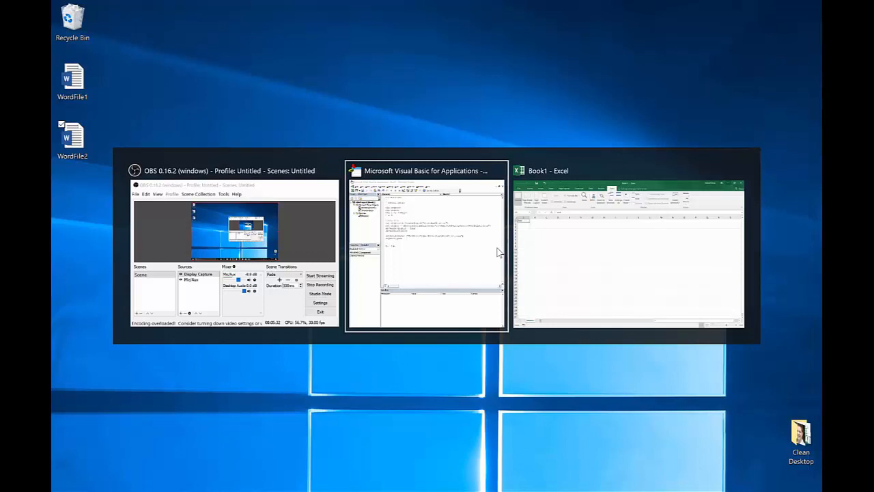
pyautogui.click(498, 253)
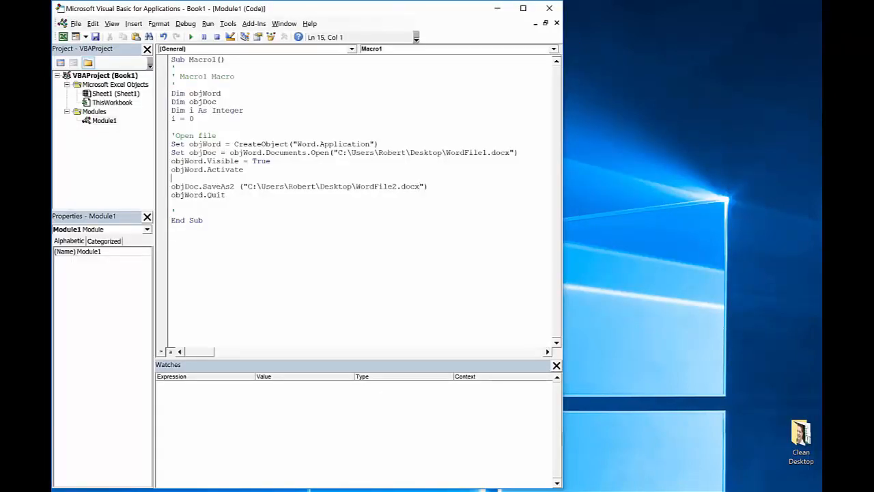
pyautogui.press('Return')
pyautogui.press('Return')
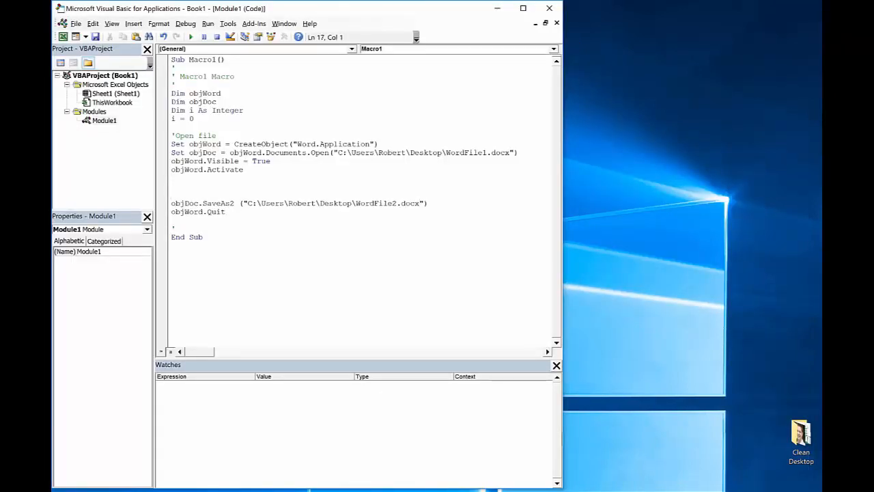
pyautogui.press('Up')
# - Above the SaveAs2 line, write an objDoc.BookMarks("bmName").Range.Text statement that assigns a person's first name as quoted text
pyautogui.write('objDoc.Bookmark')
pyautogui.press('BackSpace')
pyautogui.press('BackSpace')
pyautogui.press('BackSpace')
pyautogui.press('BackSpace')
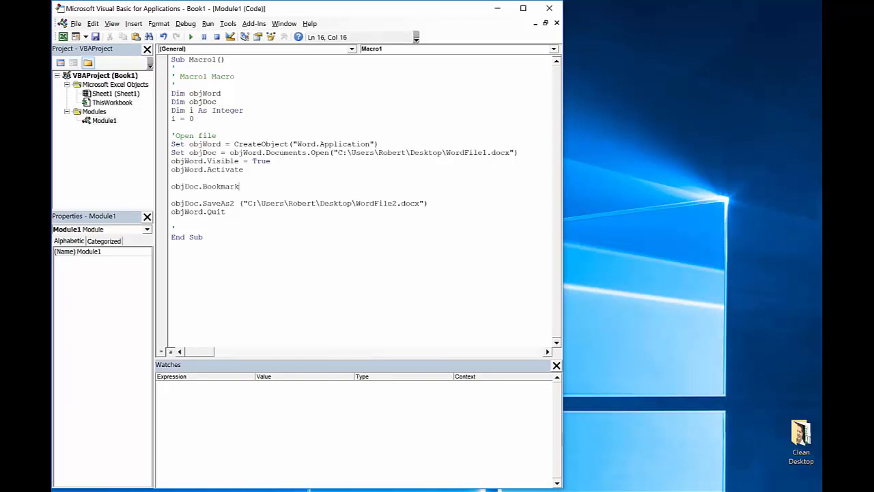
pyautogui.write('Marks("BMNa')
pyautogui.press('BackSpace')
pyautogui.press('BackSpace')
pyautogui.press('BackSpace')
pyautogui.press('BackSpace')
pyautogui.write('bmName")')
pyautogui.press('BackSpace')
pyautogui.write('.Range.Text = "')
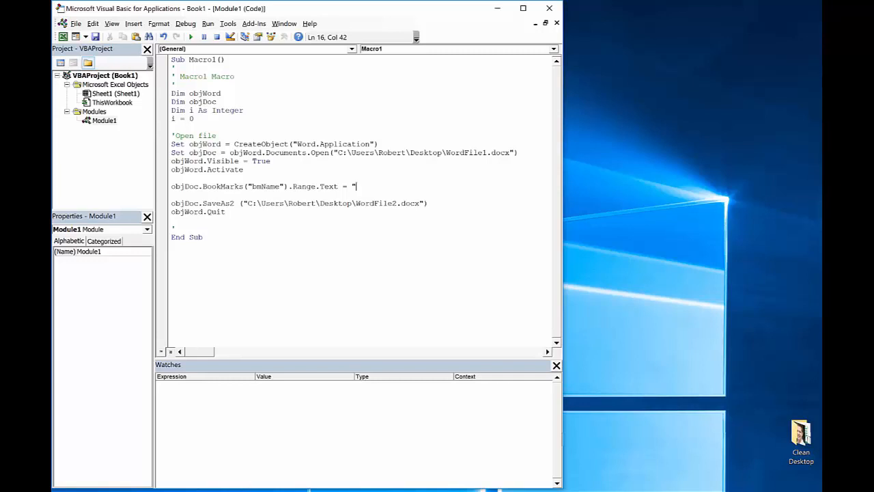
pyautogui.write('Robert"')
# - Run the updated macro, open WordFile2 from the desktop to check the bookmark text, and close it
pyautogui.click(204, 237)
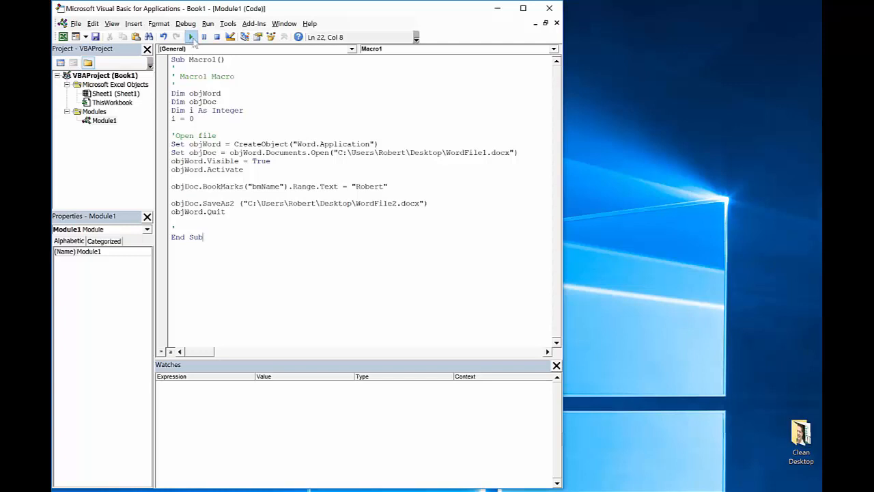
pyautogui.click(193, 37)
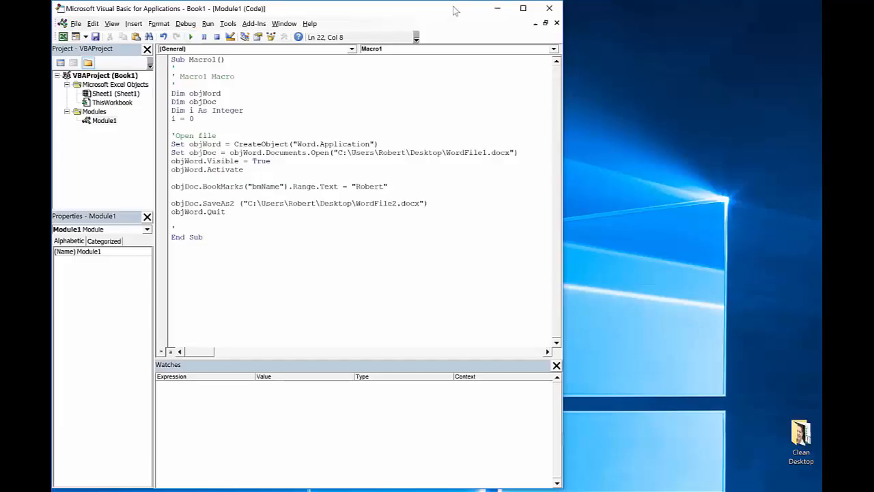
pyautogui.click(498, 8)
pyautogui.doubleClick(72, 139)
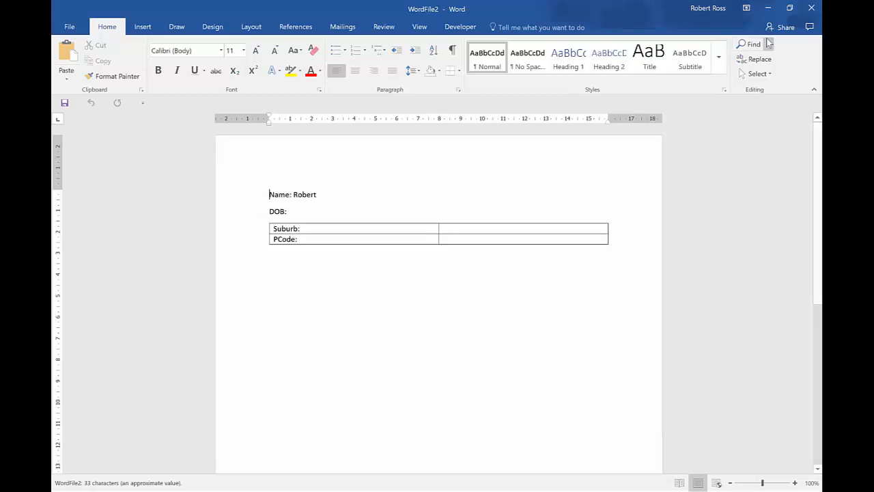
pyautogui.click(811, 8)
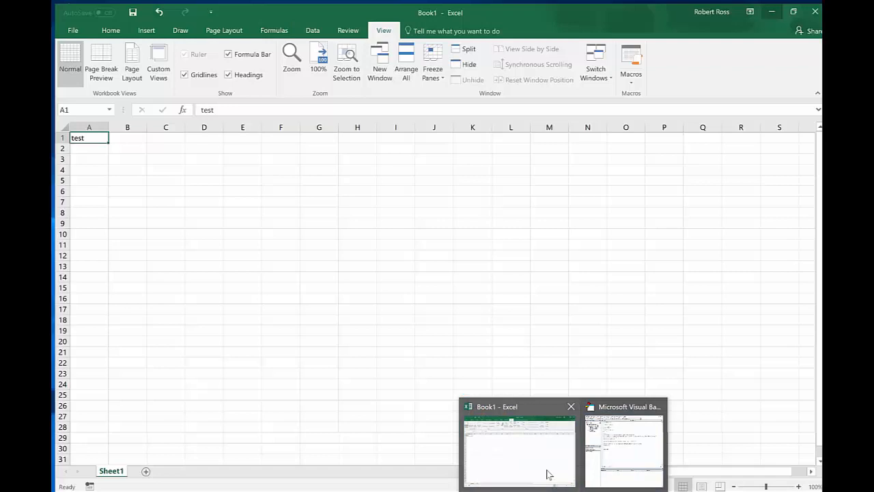
# - Switch to the Book1 workbook in Excel and enter the headers Name, DOB and Pcode in cells A1 to C1
pyautogui.click(547, 474)
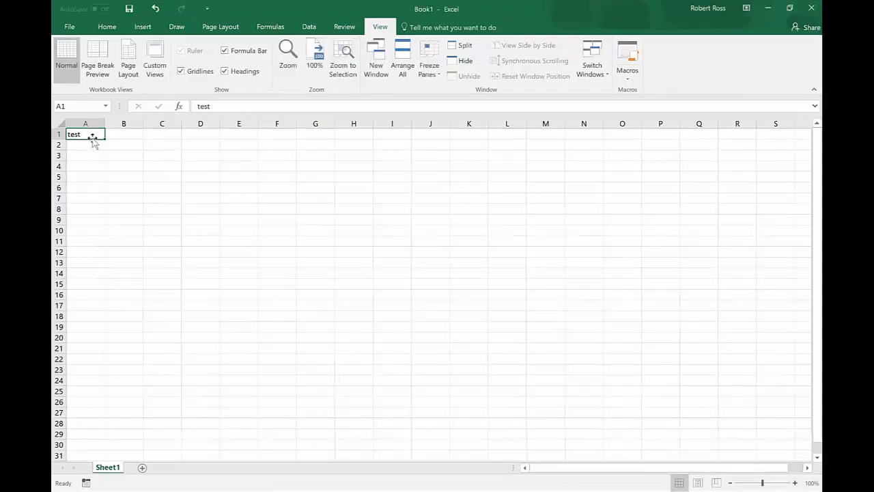
pyautogui.write('Name')
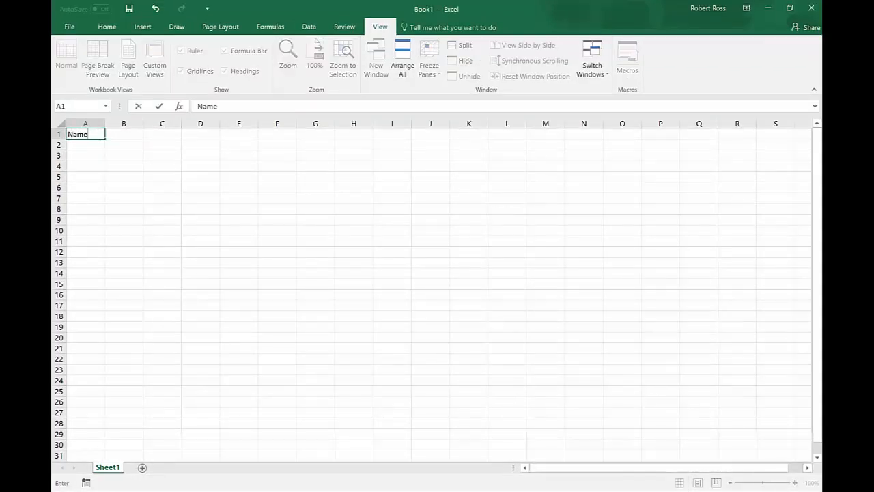
pyautogui.press('Return')
pyautogui.press('Right')
pyautogui.press('Up')
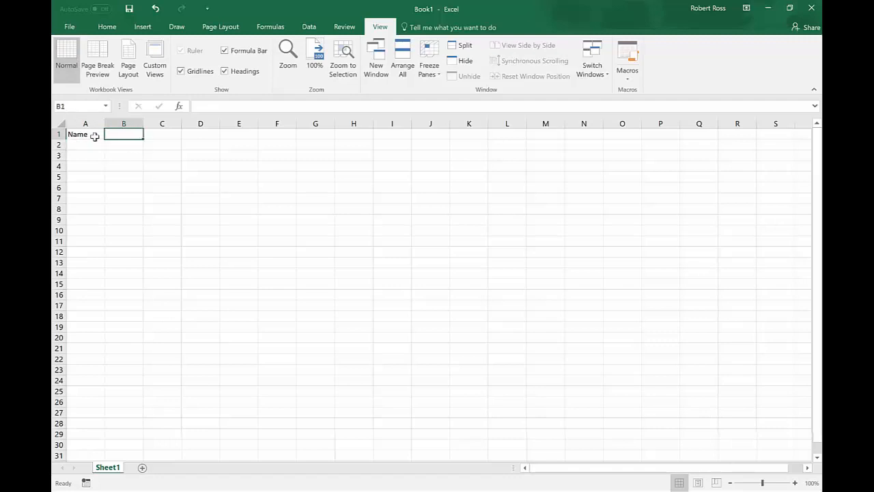
pyautogui.write('DOB')
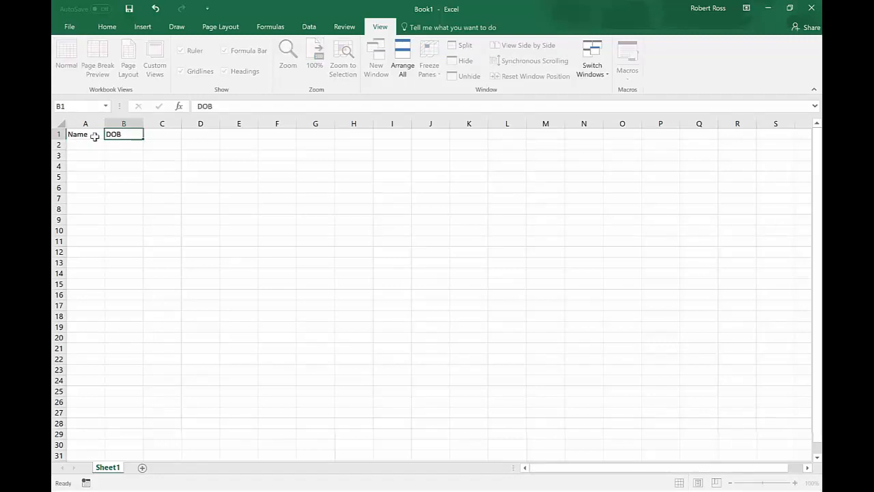
pyautogui.press('Tab')
pyautogui.write('Pc')
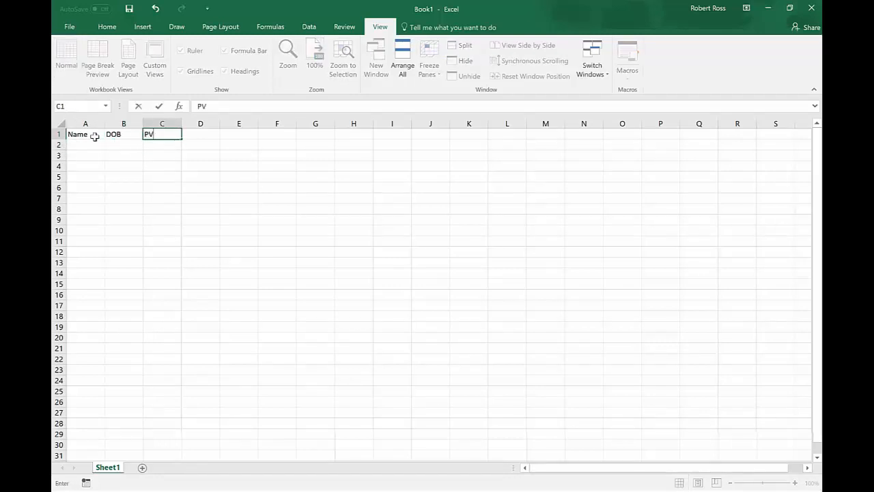
pyautogui.press('BackSpace')
pyautogui.write('Code')
pyautogui.press('Tab')
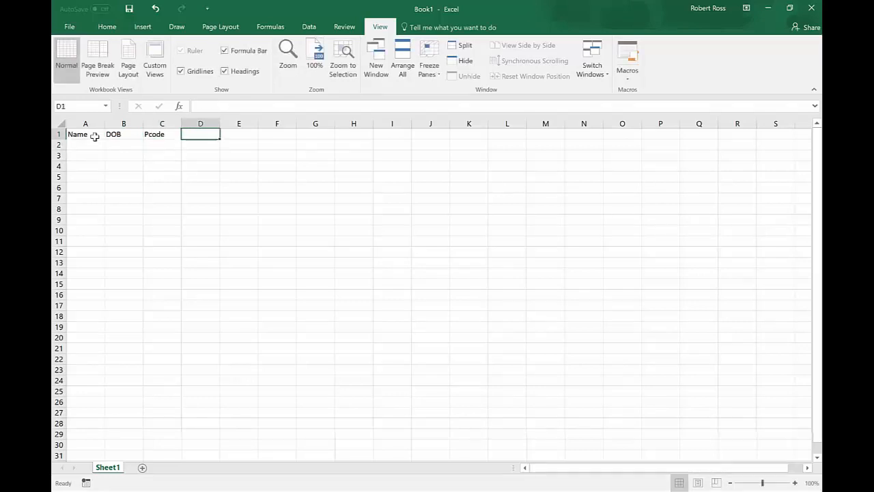
# - Move the Pcode header from C1 to D1 and enter Suburb as the header in C1
pyautogui.press('Left')
pyautogui.hotkey('ctrl', 'x')
pyautogui.press('Right')
pyautogui.hotkey('ctrl', 'v')
pyautogui.press('Left')
pyautogui.press('Left')
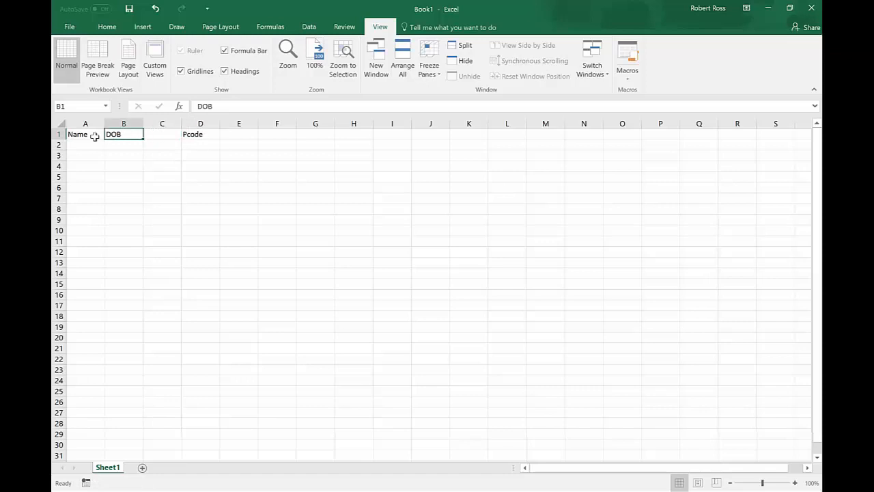
pyautogui.press('Right')
pyautogui.write('Suburb')
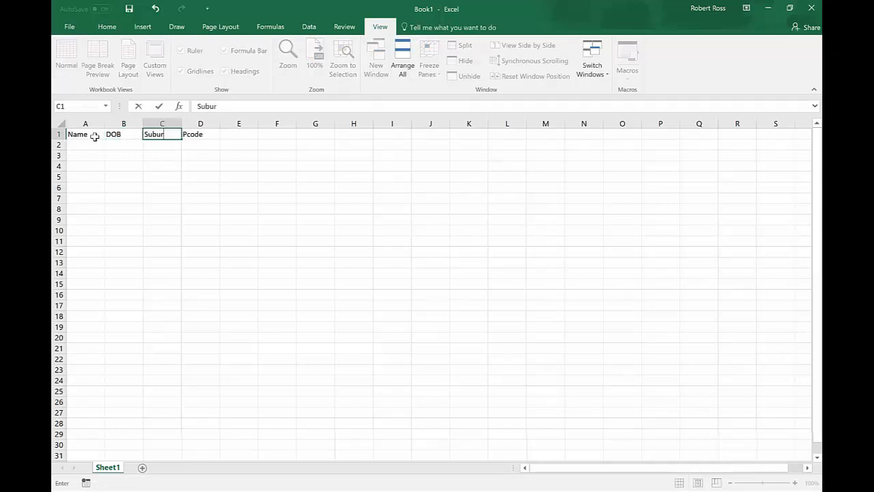
pyautogui.press('Return')
# - Fill cells A2 to A5 under the Name header with four people's first names
pyautogui.press('Left')
pyautogui.press('Left')
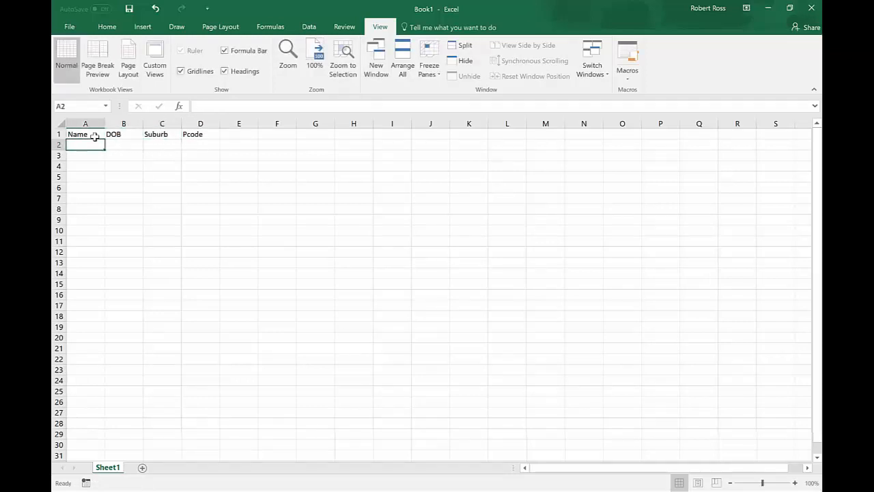
pyautogui.write('Robert')
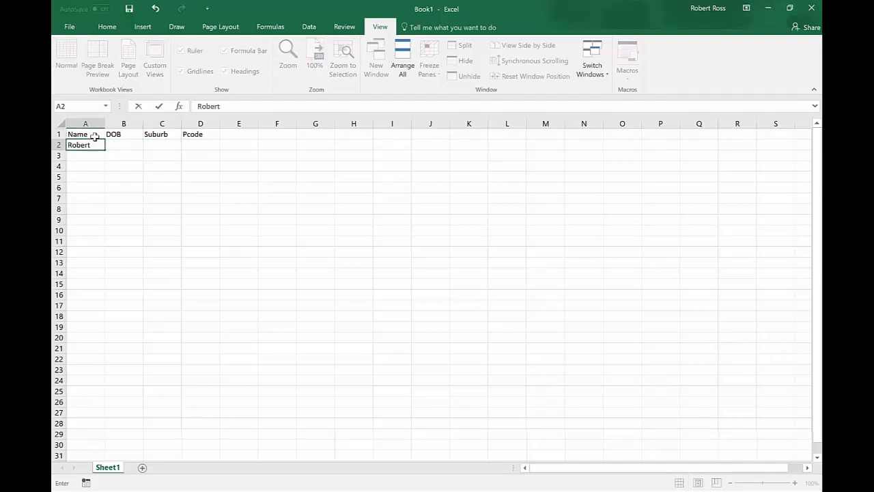
pyautogui.press('Return')
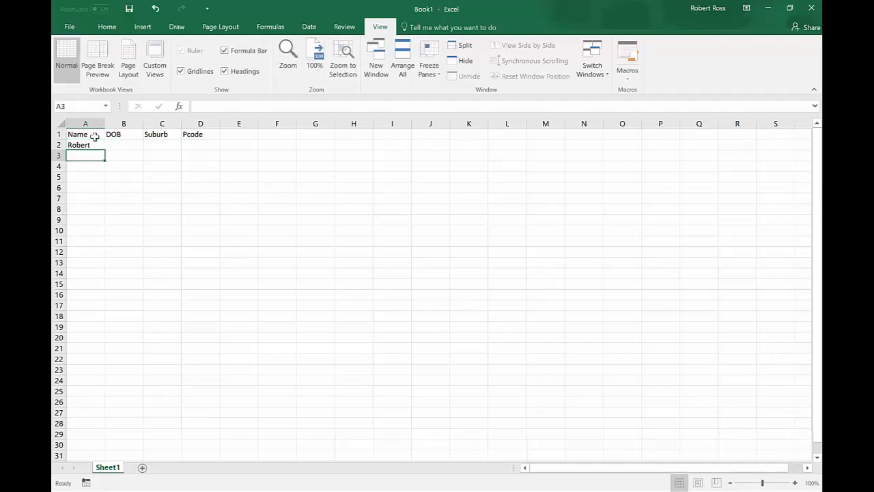
pyautogui.write('Sarah')
pyautogui.press('Return')
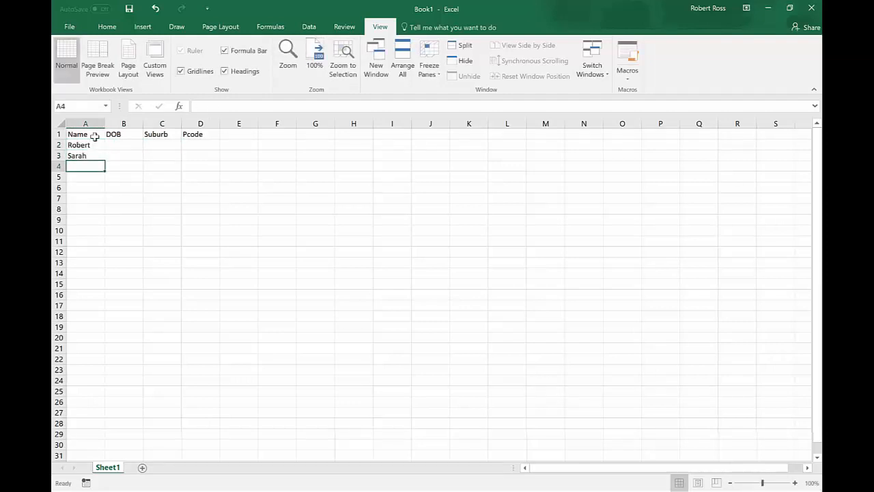
pyautogui.write('Luke')
pyautogui.press('Return')
pyautogui.write('Chri')
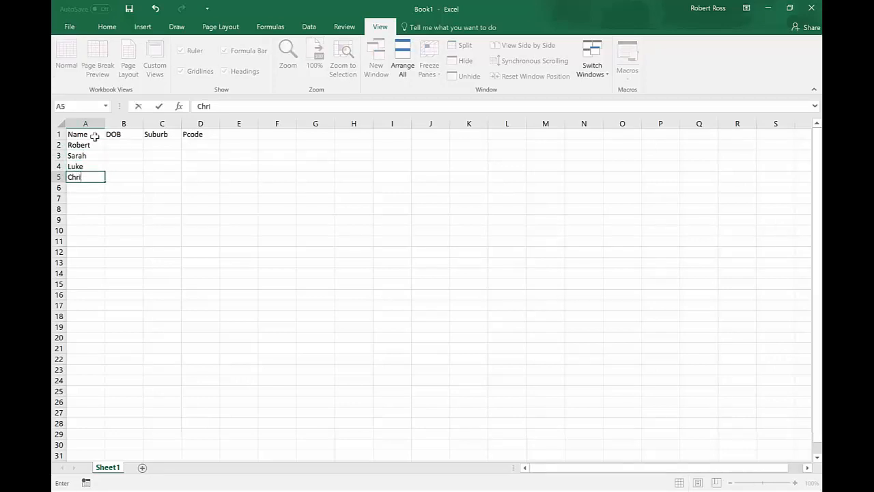
pyautogui.write('s')
pyautogui.press('Return')
# - Enter the first person's date of birth in cell B2 under the DOB header
pyautogui.press('Right')
pyautogui.press('Up')
pyautogui.press('Up')
pyautogui.press('Up')
pyautogui.press('Up')
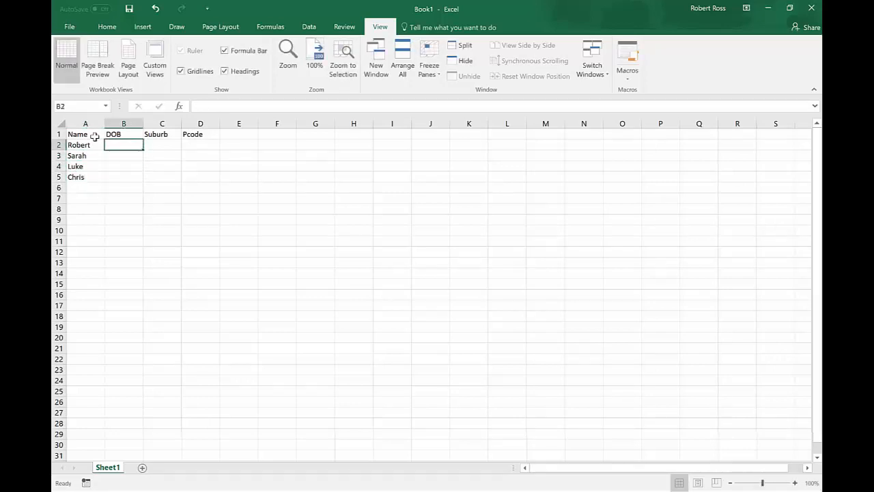
pyautogui.write('24')
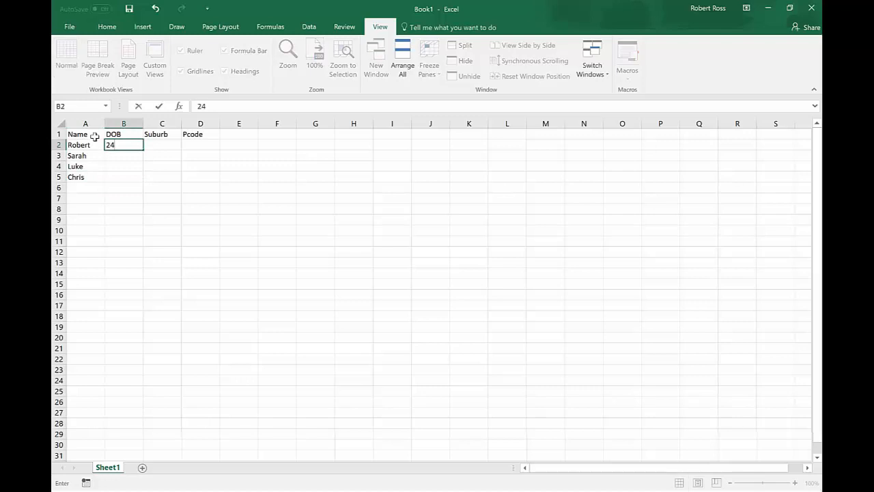
pyautogui.write('/32/1924')
pyautogui.press('Return')
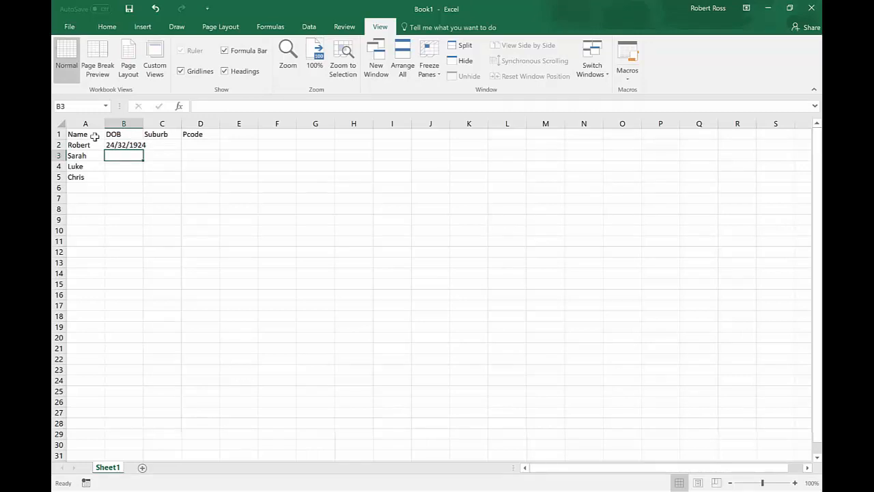
# - Correct the month in the first person's date of birth in cell B2
pyautogui.press('Up')
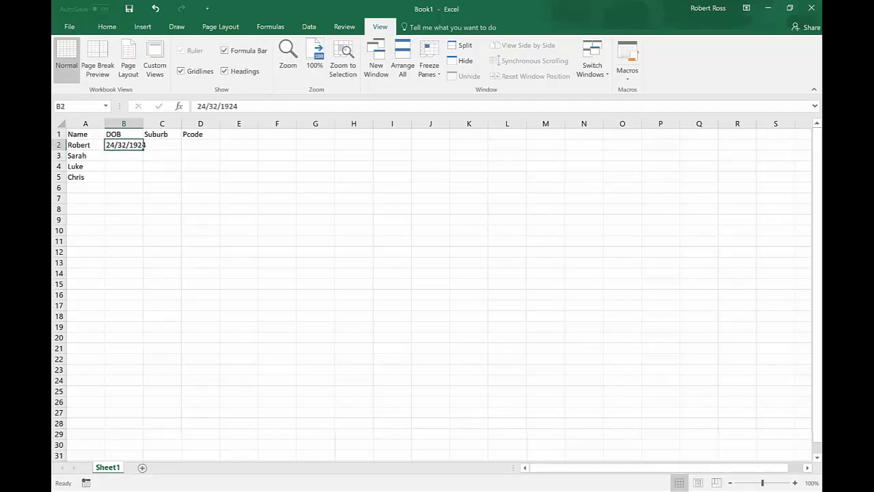
pyautogui.click(212, 107)
pyautogui.press('BackSpace')
pyautogui.write('1')
pyautogui.press('Return')
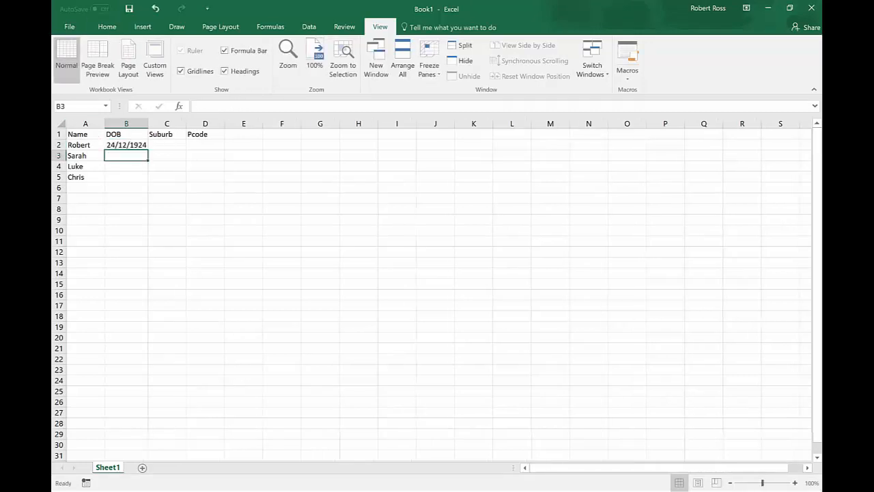
# - Enter the dates of birth of the other three people in cells B3 to B5
pyautogui.write('249')
pyautogui.press('BackSpace')
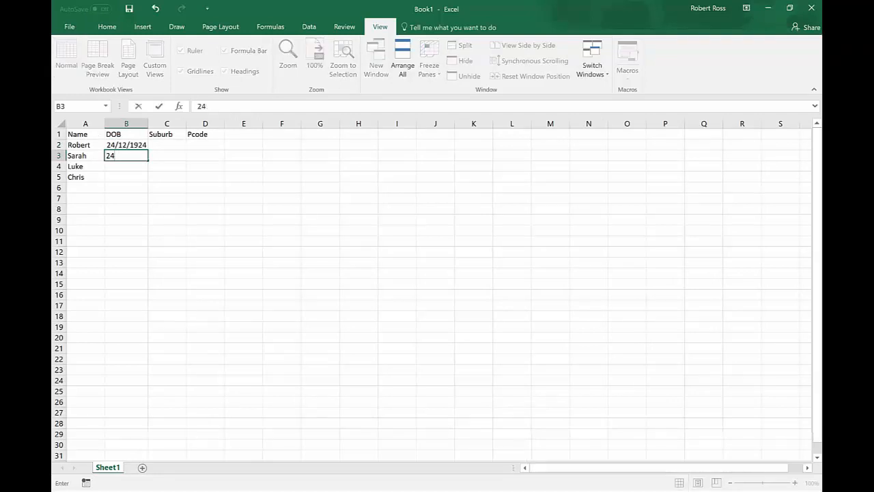
pyautogui.write('/5/1925')
pyautogui.press('Return')
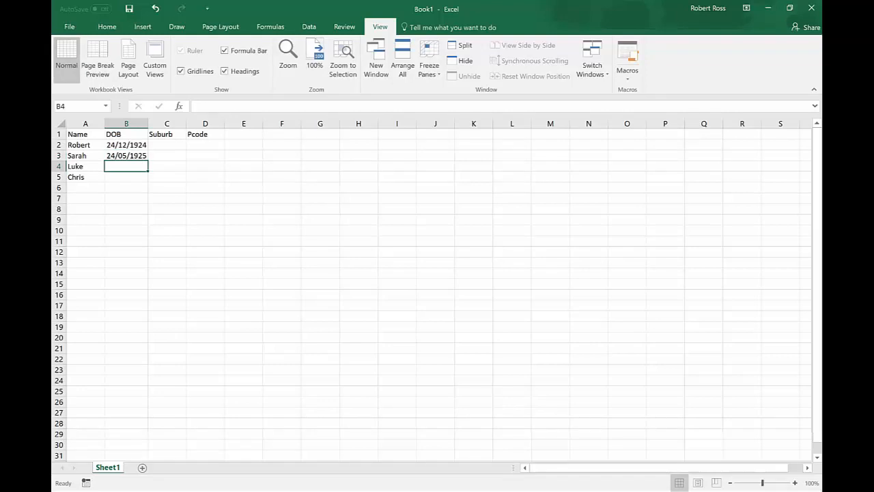
pyautogui.write('7')
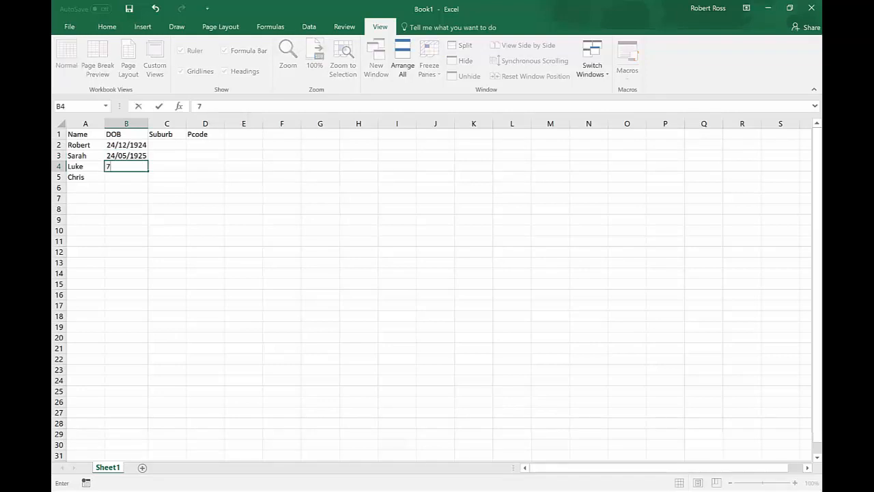
pyautogui.write('/2/192')
pyautogui.press('BackSpace')
pyautogui.write('94')
pyautogui.press('Return')
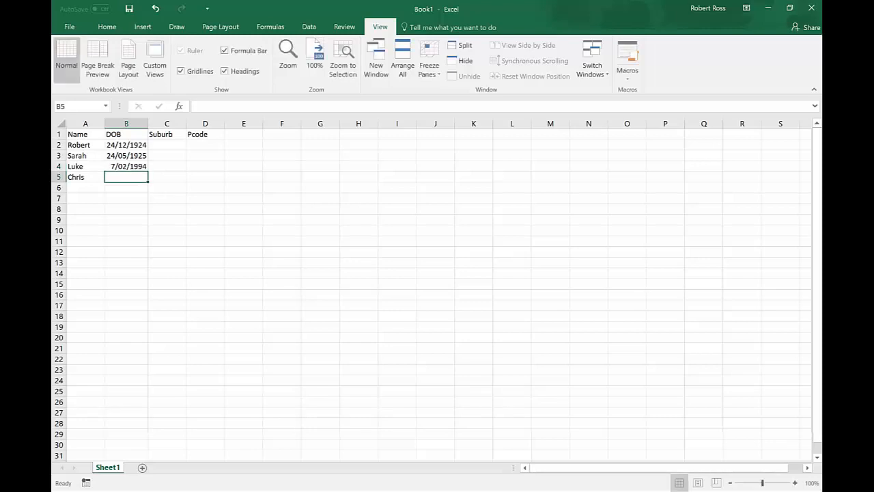
pyautogui.write('9/')
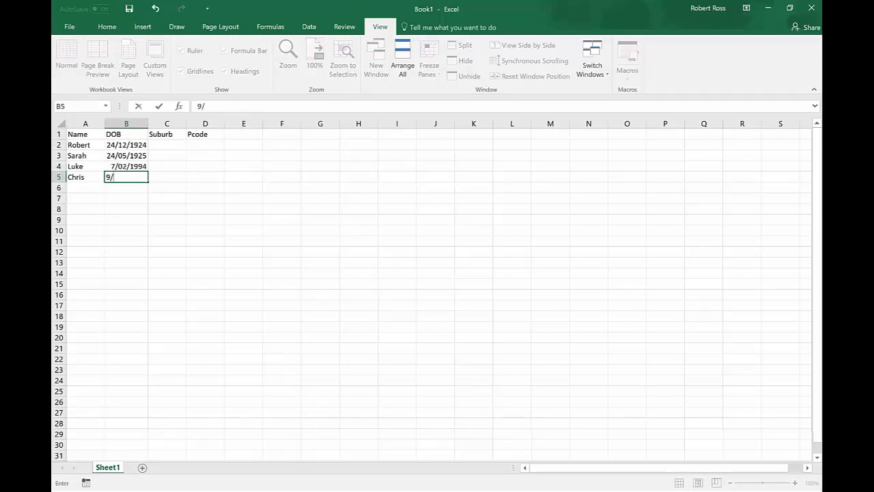
pyautogui.write('2/1924')
pyautogui.press('BackSpace')
pyautogui.press('BackSpace')
pyautogui.write('74')
# - Fill cells C2 to C5 under the Suburb header with Doncaster, Preston, Eltham and Greensborough
pyautogui.click(166, 144)
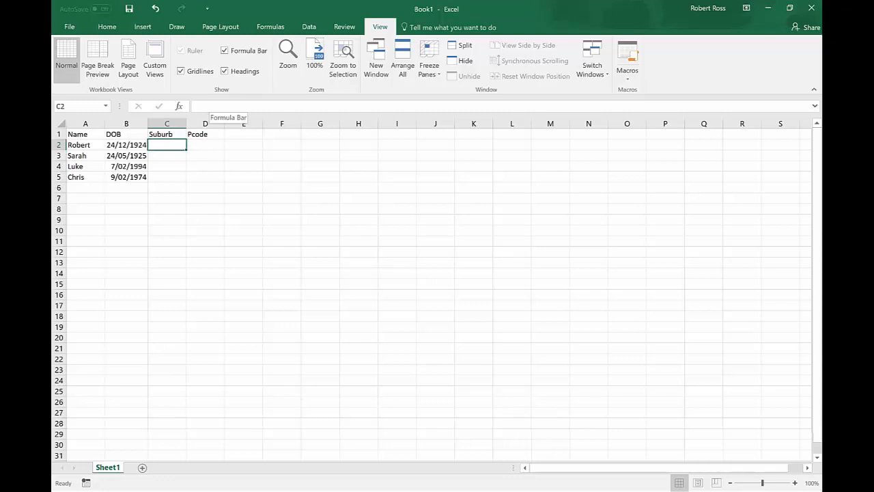
pyautogui.write('Doncaster')
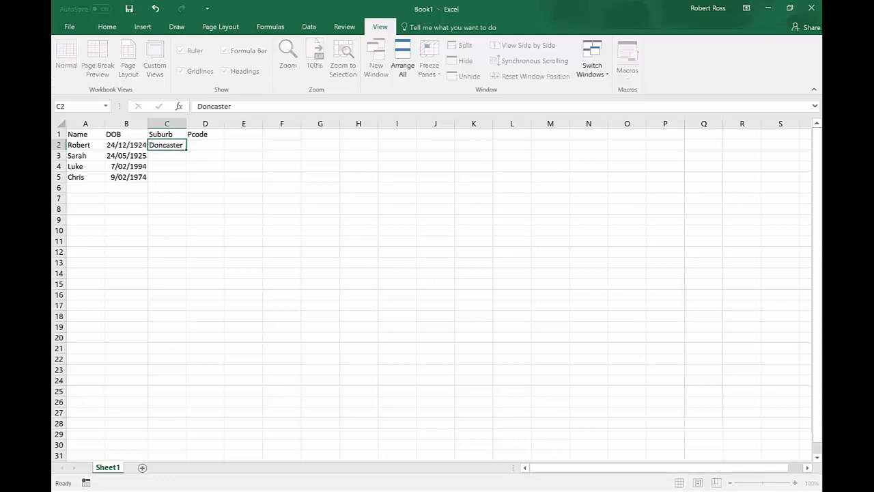
pyautogui.press('Return')
pyautogui.write('Pr')
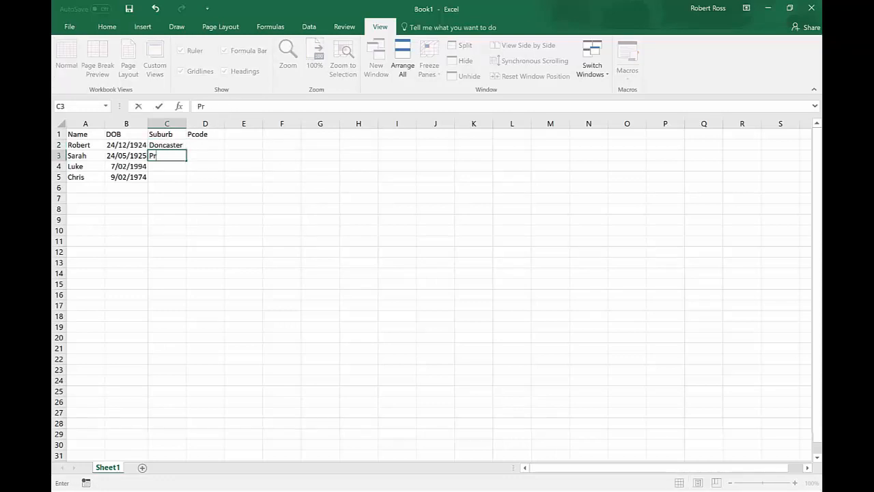
pyautogui.write('eston')
pyautogui.press('Return')
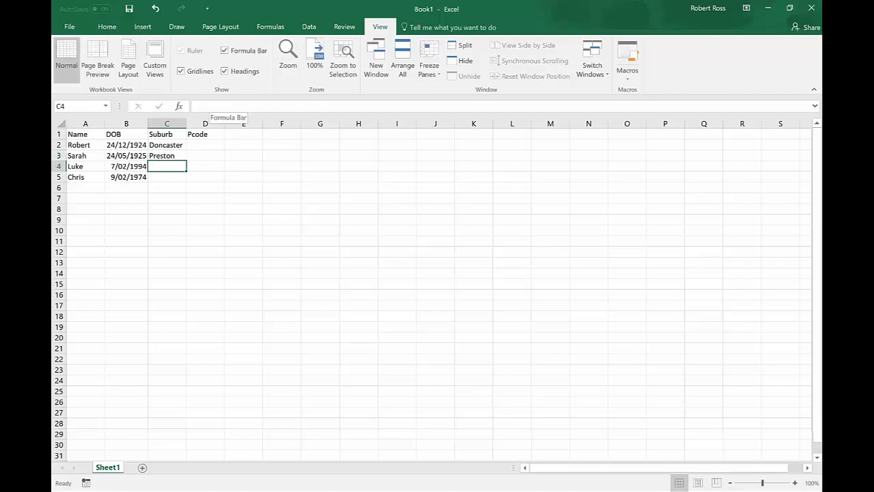
pyautogui.write('Eltham')
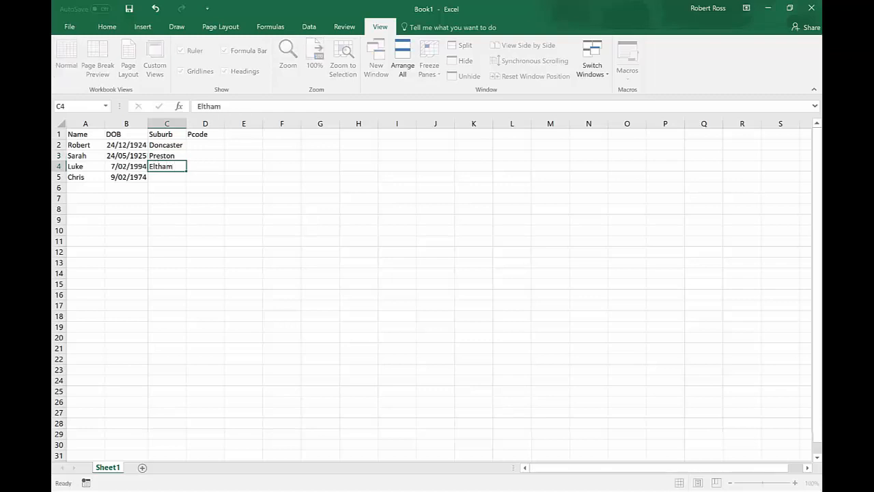
pyautogui.press('Return')
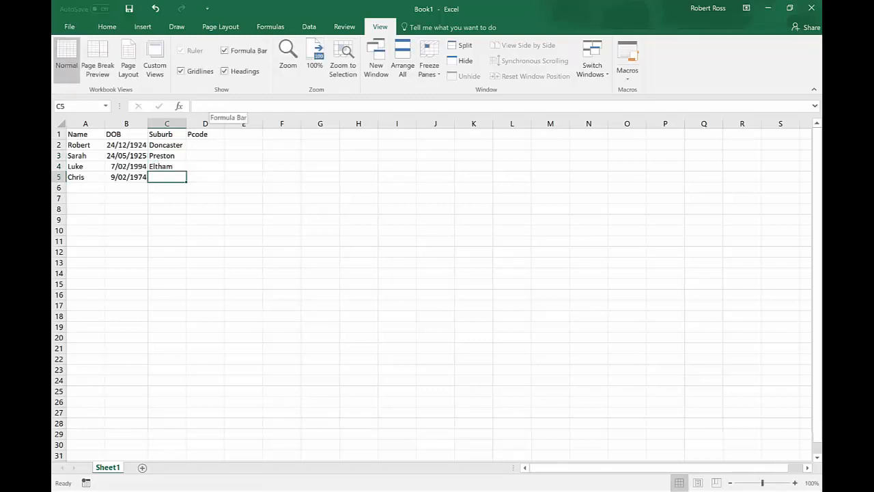
pyautogui.write('Greensborough')
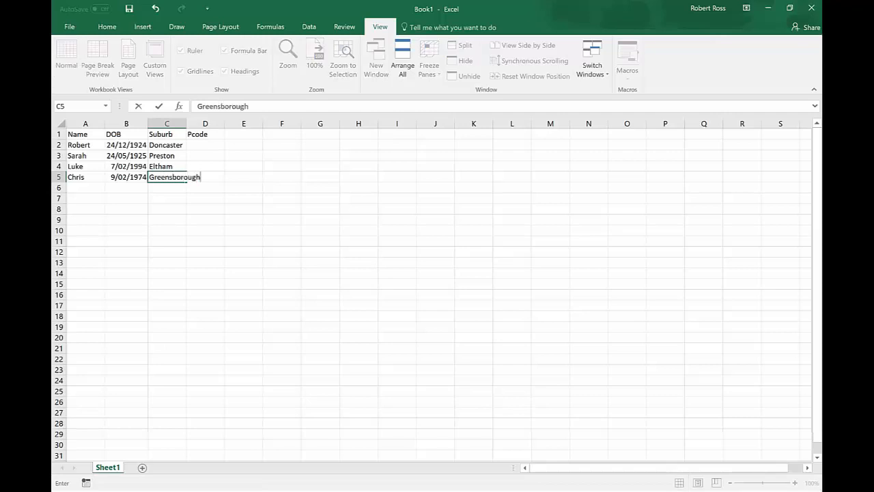
pyautogui.press('Return')
# - Enter the postcodes 2948 in cell D2 and 2532 in cell D3 under the Pcode header
pyautogui.press('Right')
pyautogui.press('Up')
pyautogui.press('Up')
pyautogui.press('Up')
pyautogui.press('Up')
pyautogui.write('2948')
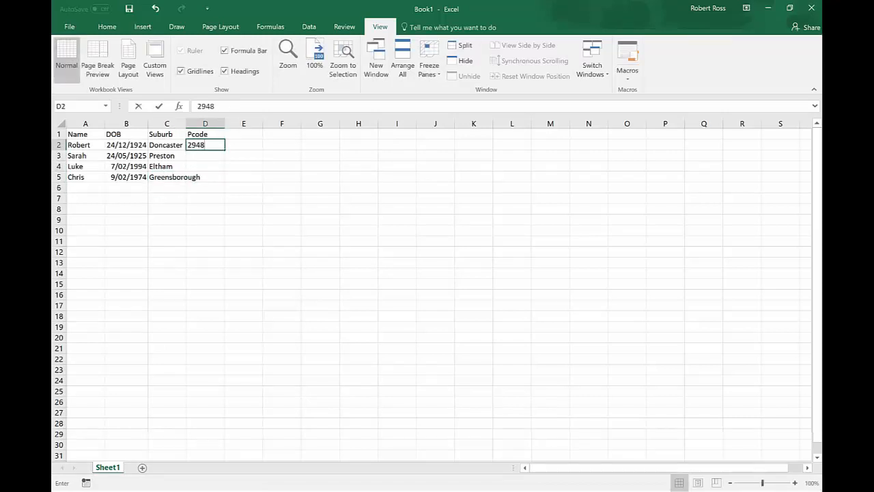
pyautogui.write('2')
pyautogui.press('BackSpace')
pyautogui.press('Return')
pyautogui.write('25398')
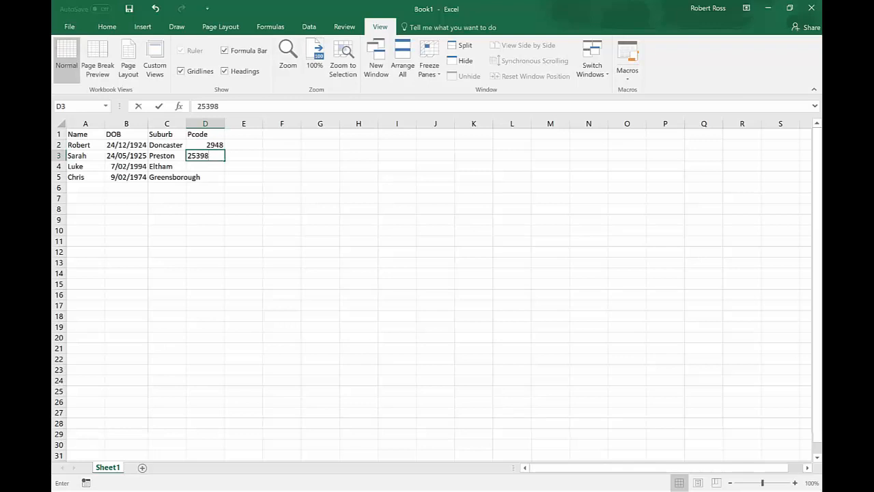
pyautogui.press('BackSpace')
pyautogui.press('BackSpace')
pyautogui.write('2')
pyautogui.press('Return')
# - Enter the postcodes 3342 in cell D4 and 3482 in cell D5
pyautogui.write('3u53')
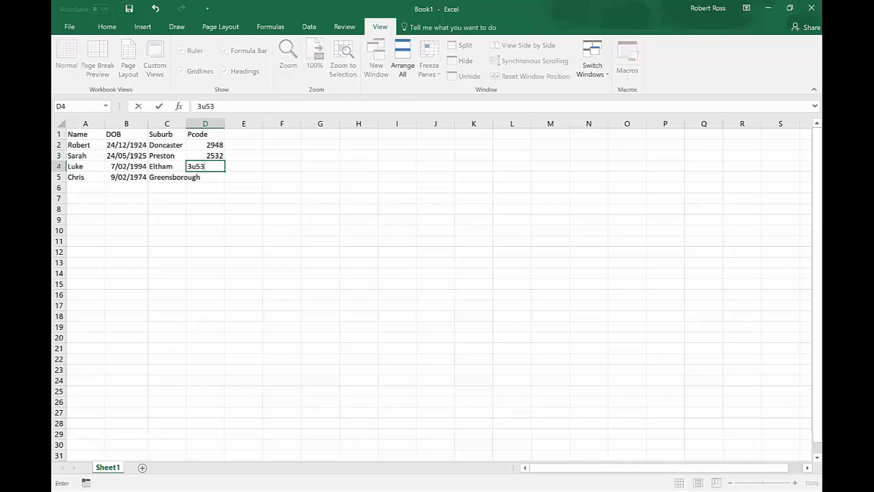
pyautogui.press('BackSpace')
pyautogui.press('BackSpace')
pyautogui.press('BackSpace')
pyautogui.write('342')
pyautogui.press('Return')
pyautogui.write('34')
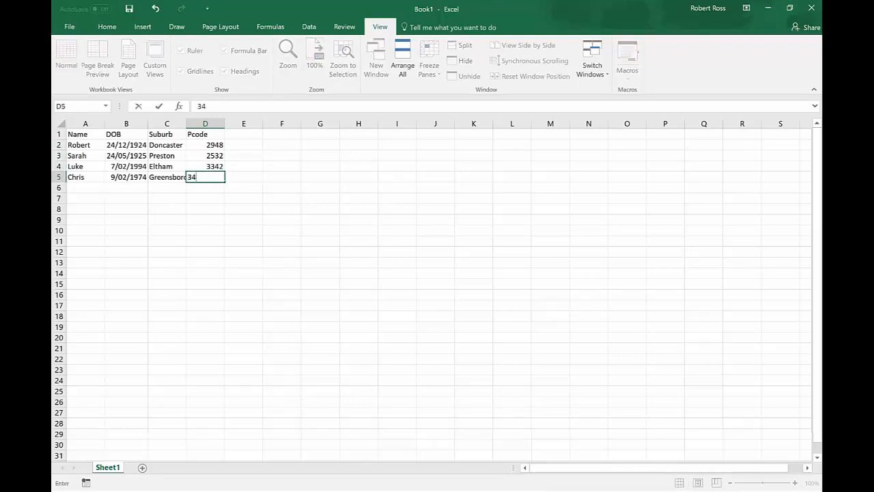
pyautogui.write('82')
pyautogui.press('Return')
# - Insert a blank column before the Name column
pyautogui.press('Up')
pyautogui.press('Left')
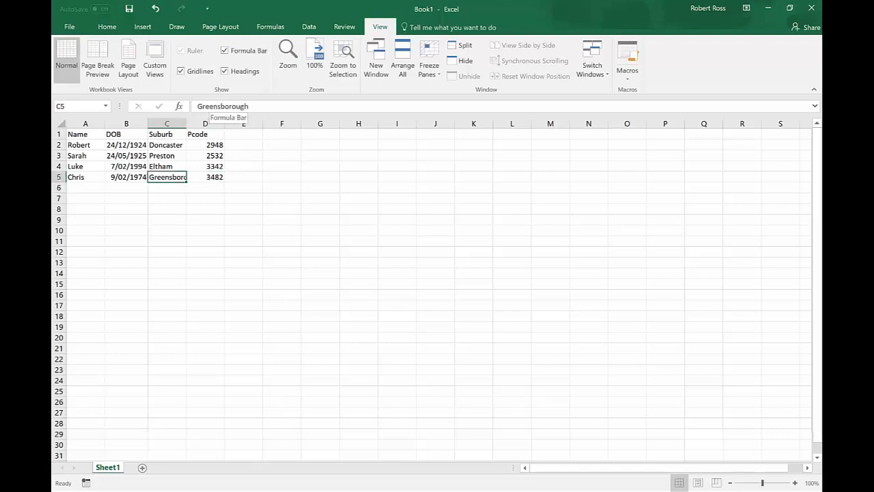
pyautogui.press('Up')
pyautogui.press('Left')
pyautogui.press('Up')
pyautogui.press('Left')
pyautogui.press('Up')
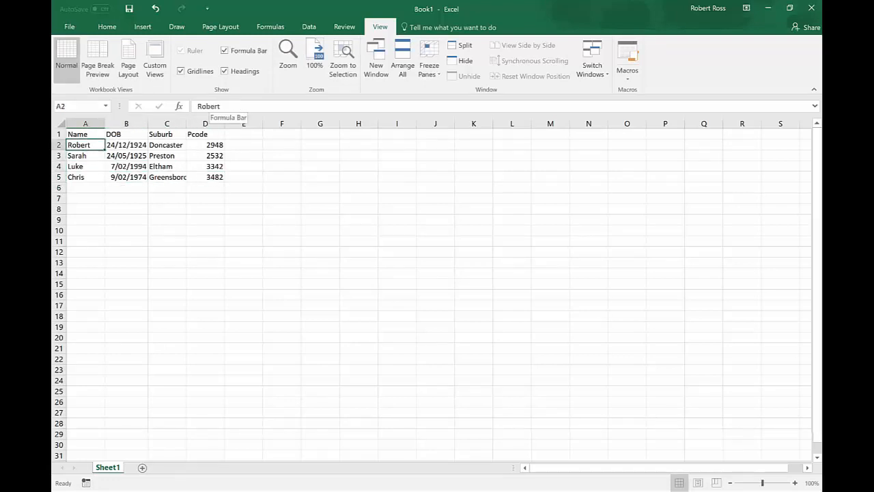
pyautogui.click(85, 123)
pyautogui.rightClick(89, 125)
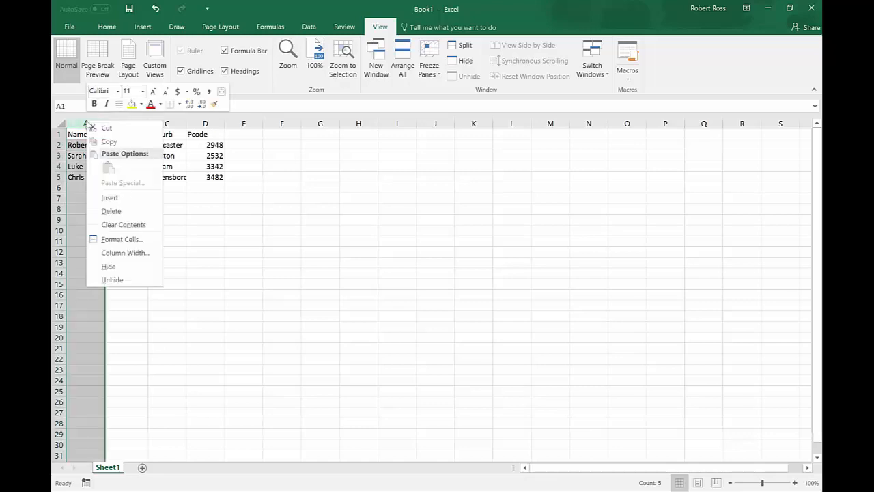
pyautogui.click(110, 197)
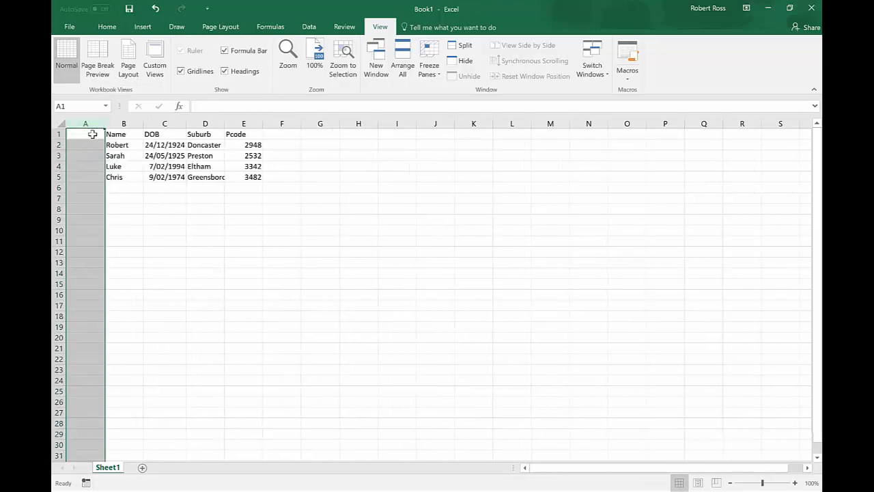
# - Enter the header FileName in cell A1 of the blank column
pyautogui.click(92, 134)
pyautogui.write('File')
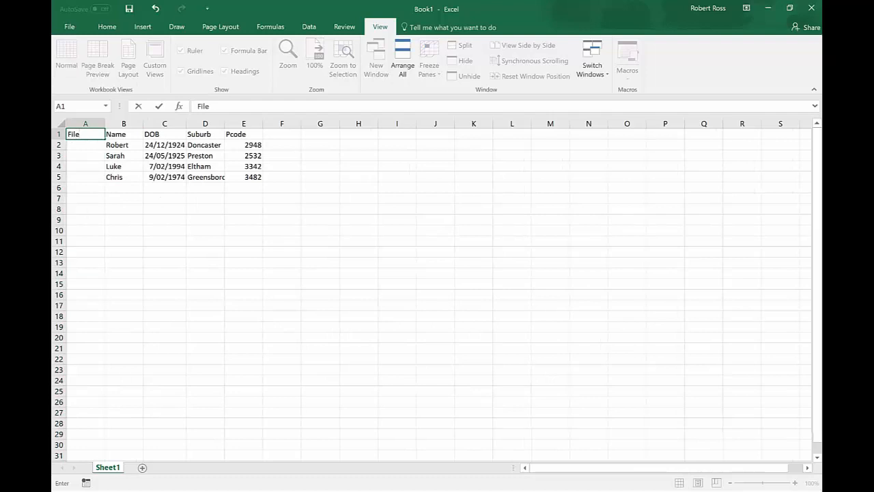
pyautogui.write('Name')
pyautogui.press('Return')
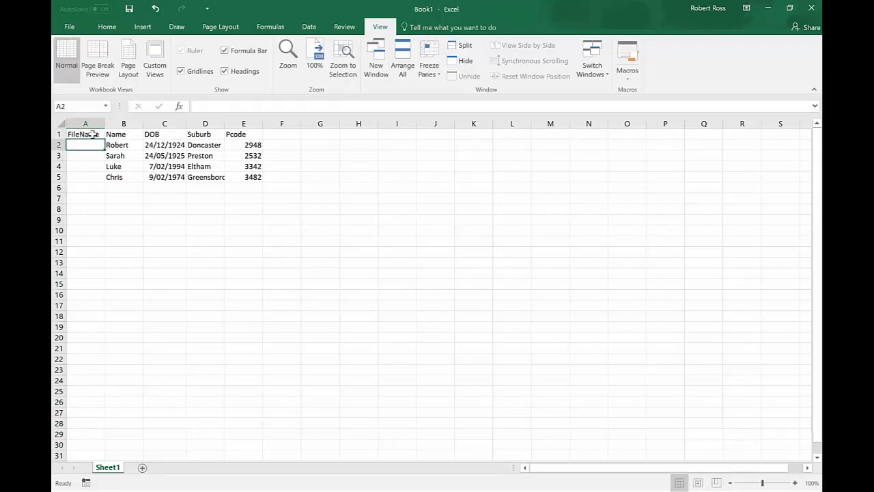
# - Enter File1 in cell A2 and fill the series down to File4 in cell A5
pyautogui.write('File')
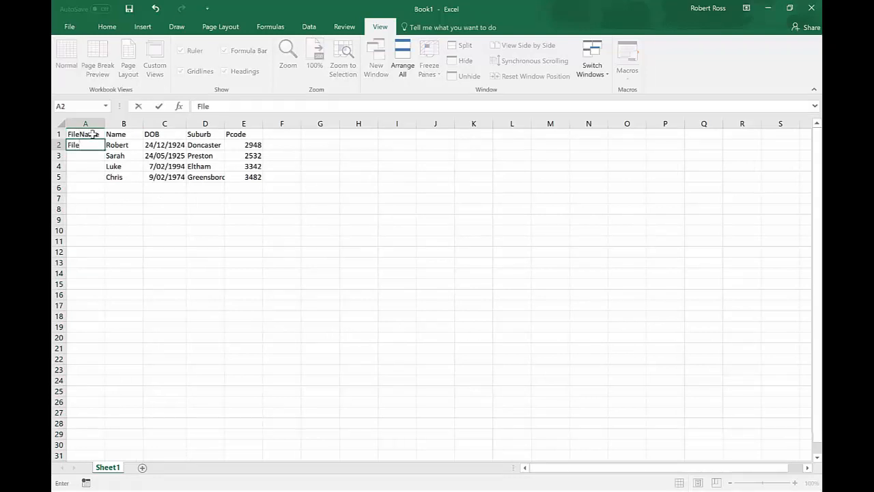
pyautogui.write('1.doc')
pyautogui.press('BackSpace')
pyautogui.press('BackSpace')
pyautogui.press('BackSpace')
pyautogui.press('BackSpace')
pyautogui.press('Return')
pyautogui.click(89, 144)
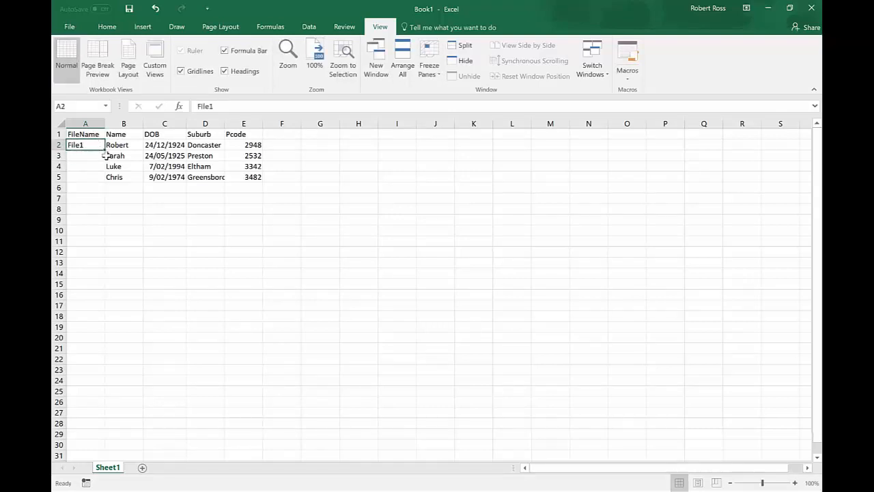
pyautogui.moveTo(105, 150); pyautogui.dragTo(94, 179)
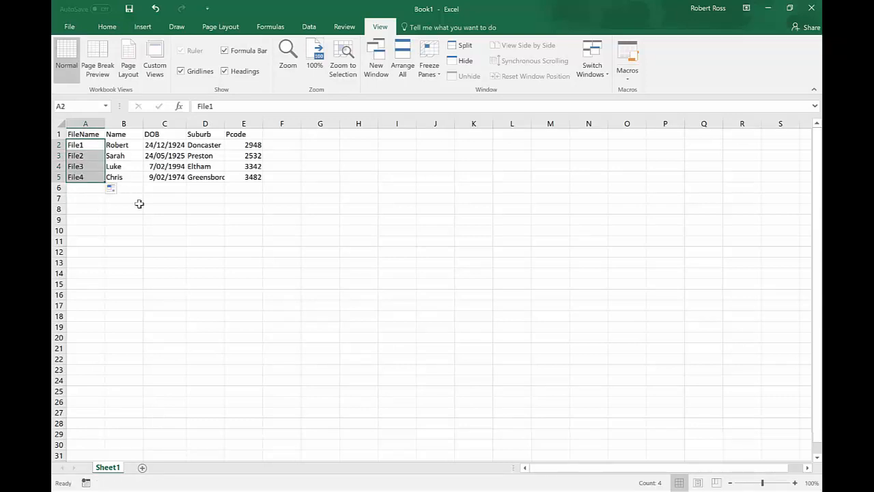
# - Examine the Macro1 code in the VBA editor against the worksheet table, and select the first data row, row 2, on the sheet
pyautogui.hotkey('alt', 'Tab')
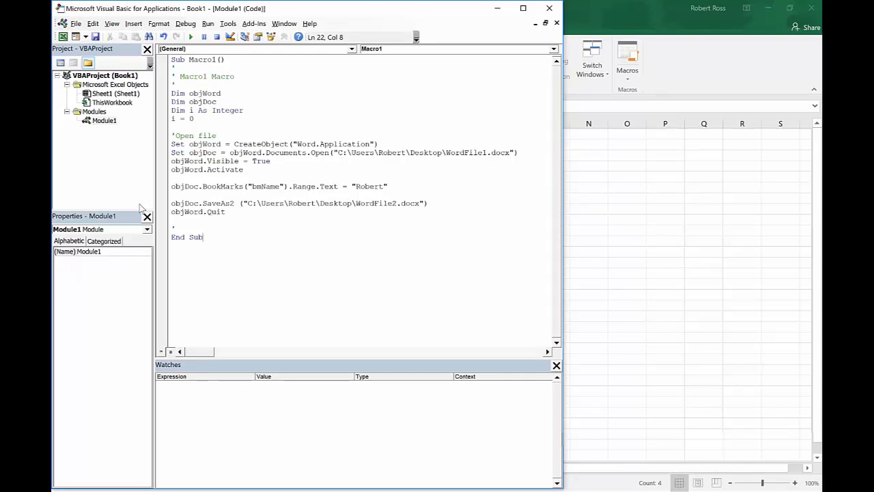
pyautogui.hotkey('alt', 'F11')
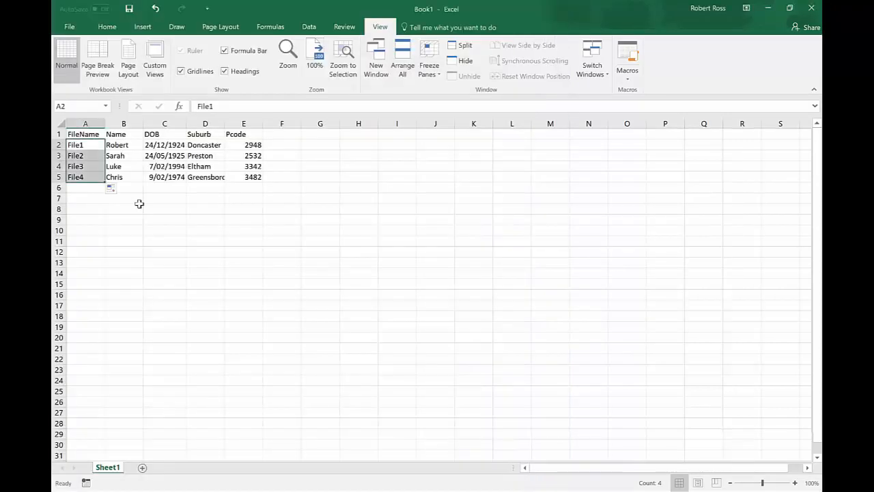
pyautogui.press('Right')
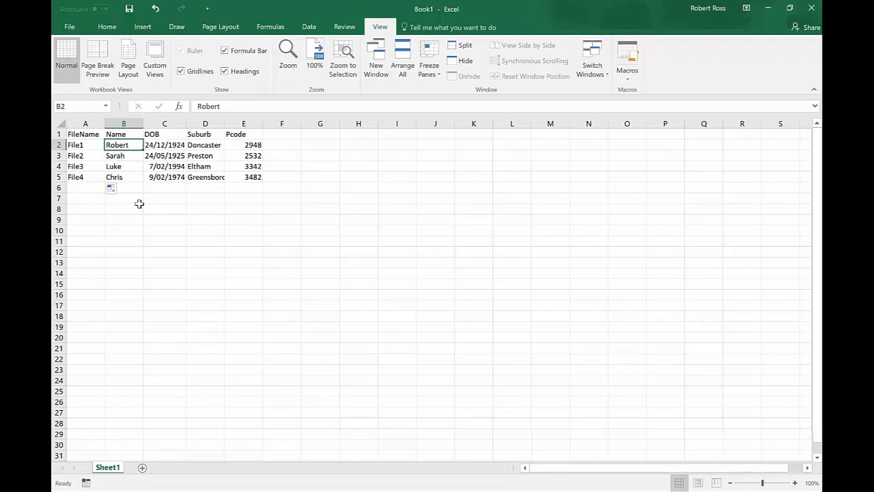
pyautogui.hotkey('alt', 'F11')
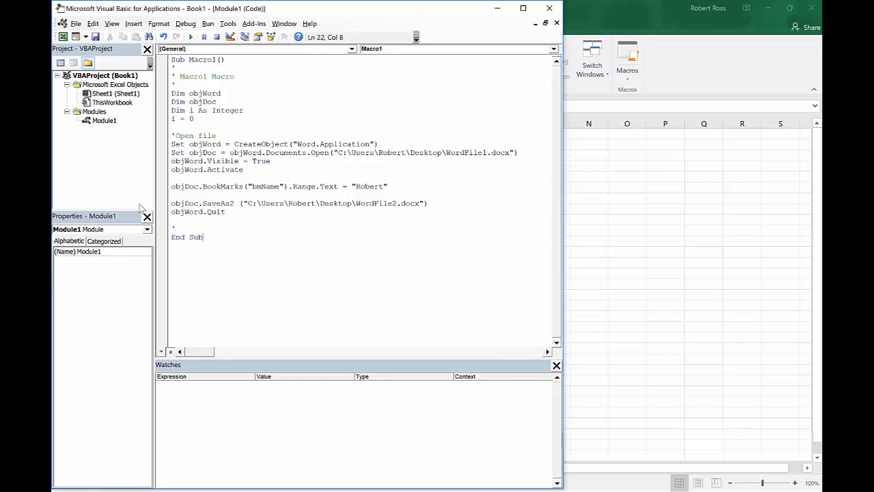
pyautogui.hotkey('alt', 'F11')
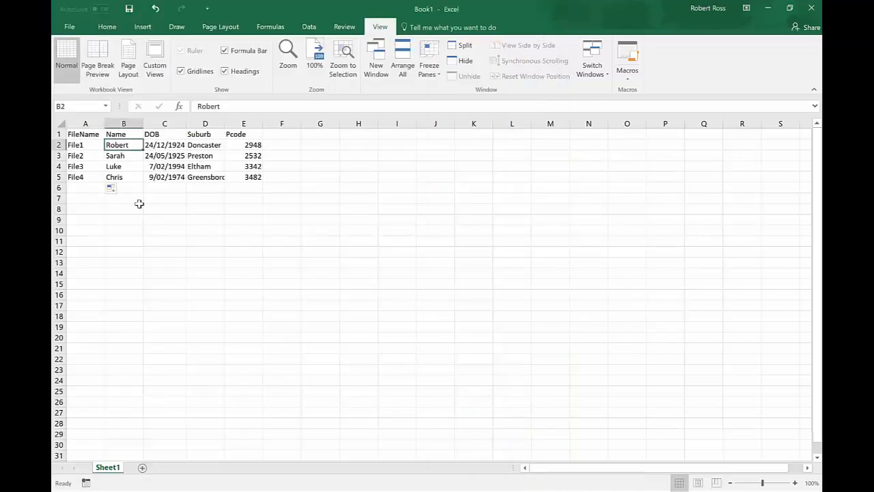
pyautogui.hotkey('alt', 'F11')
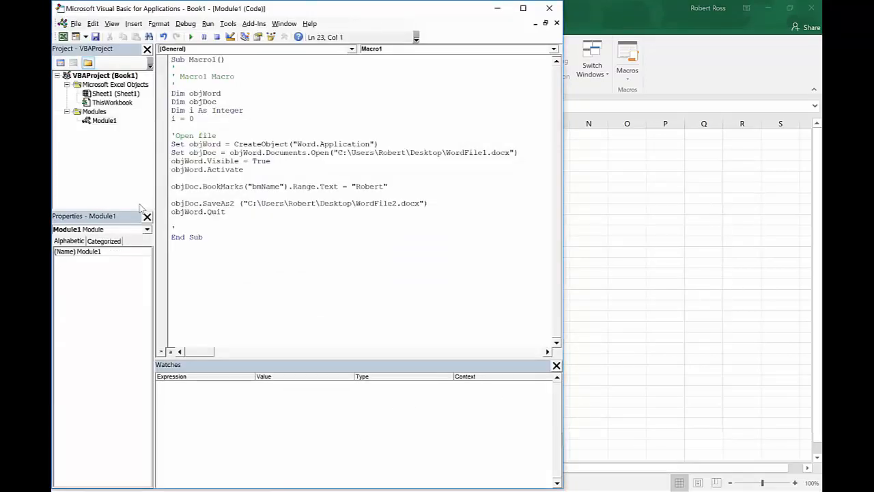
pyautogui.press('Up')
pyautogui.press('Up')
pyautogui.press('Up')
pyautogui.press('Up')
pyautogui.press('Up')
pyautogui.press('Up')
pyautogui.press('Up')
pyautogui.press('Up')
pyautogui.press('Up')
pyautogui.press('Up')
pyautogui.press('Up')
pyautogui.press('Up')
pyautogui.press('Up')
pyautogui.press('Up')
pyautogui.hotkey('alt', 'F11')
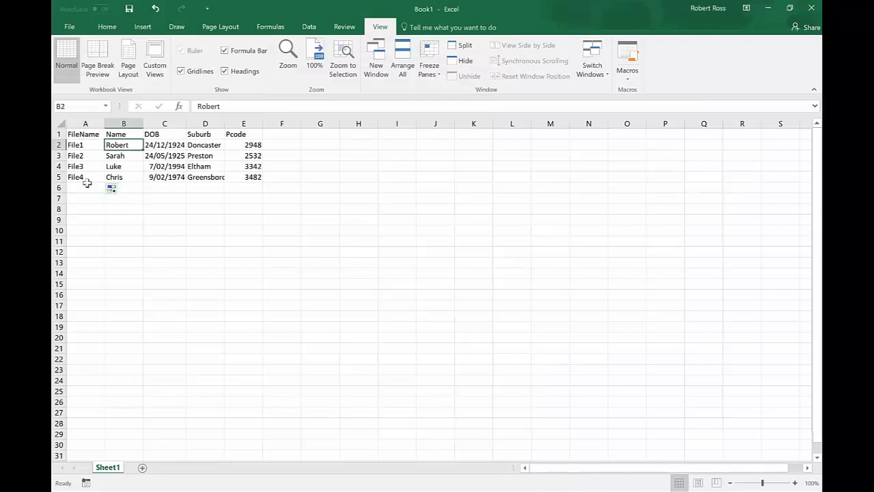
pyautogui.click(59, 145)
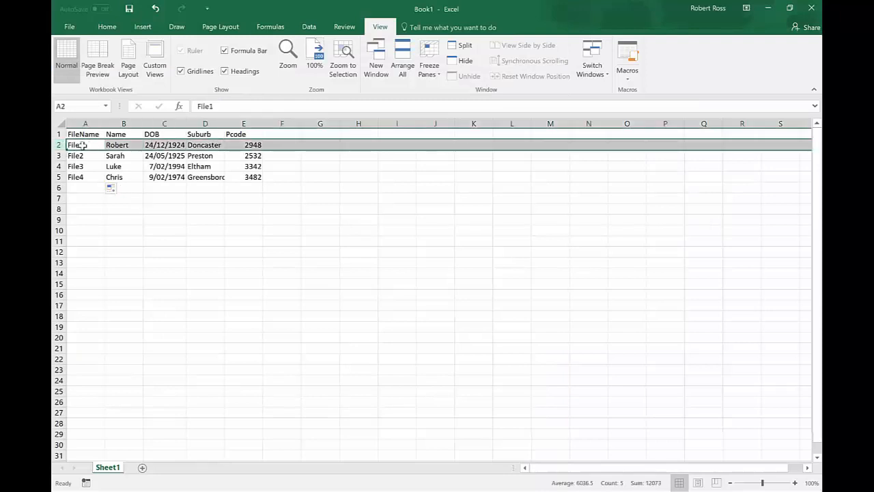
# - In the Macro1 code, add the loop opening While (i < 5) above the bmName bookmark line
pyautogui.hotkey('alt', 'F11')
pyautogui.press('Down')
pyautogui.press('Down')
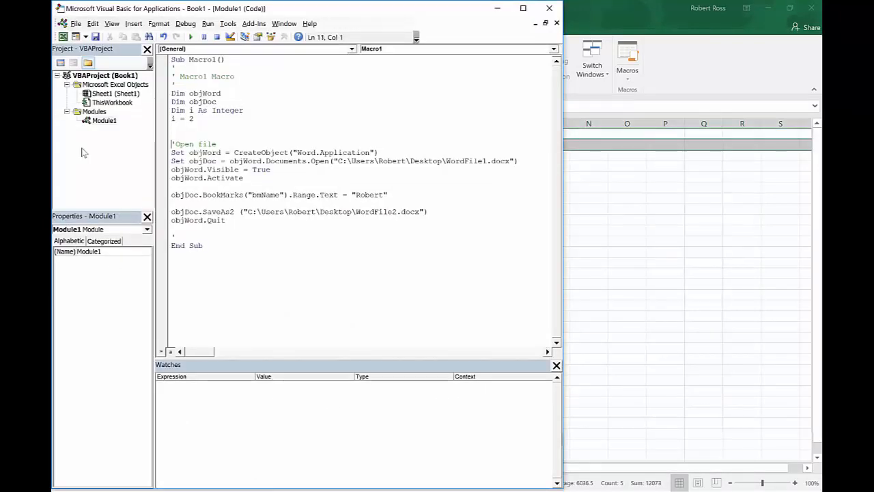
pyautogui.press('Down')
pyautogui.press('Return')
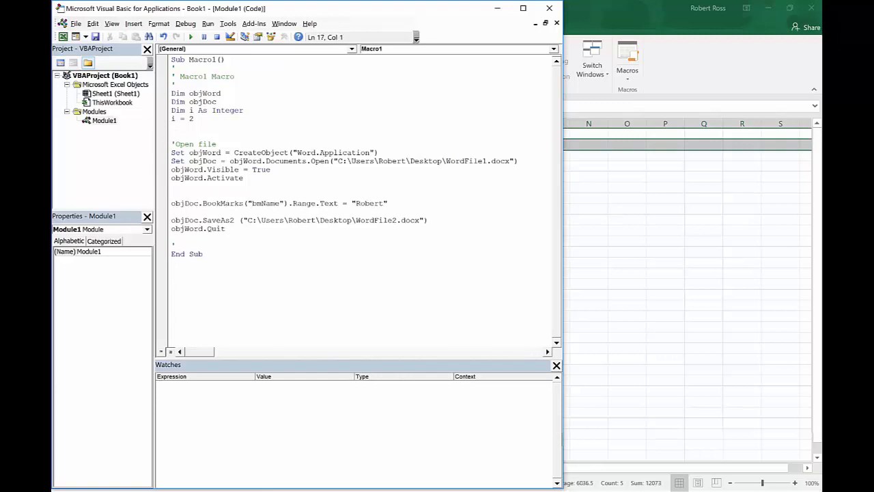
pyautogui.press('Return')
pyautogui.press('Up')
pyautogui.write('w')
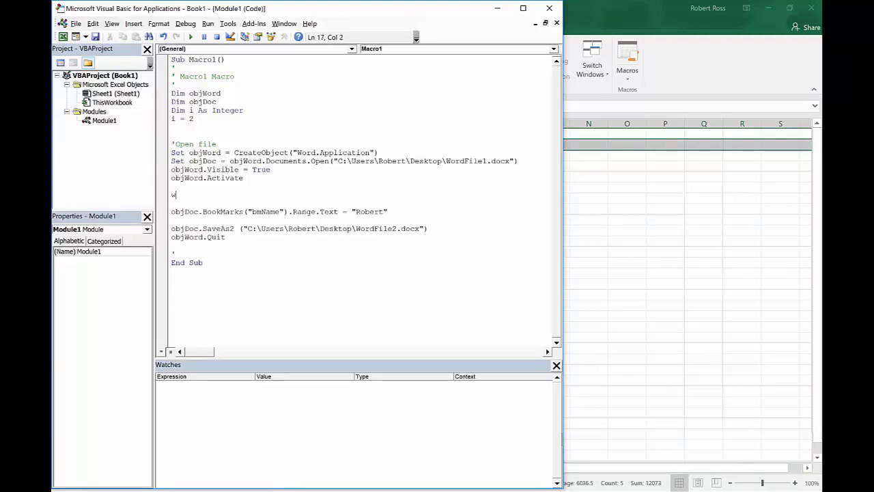
pyautogui.write('hile(i < 5)')
# - Close the loop between the SaveAs2 and objWord.Quit lines with i = i + 1 followed by Wend
pyautogui.press('Down')
pyautogui.press('Down')
pyautogui.press('Down')
pyautogui.press('Down')
pyautogui.press('Down')
pyautogui.press('Home')
pyautogui.press('Return')
pyautogui.press('Return')
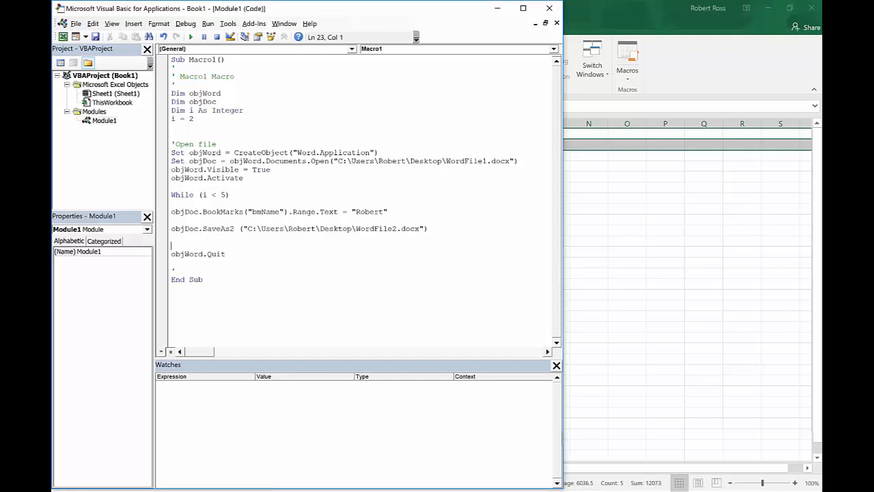
pyautogui.write('i = i + 1')
pyautogui.press('Return')
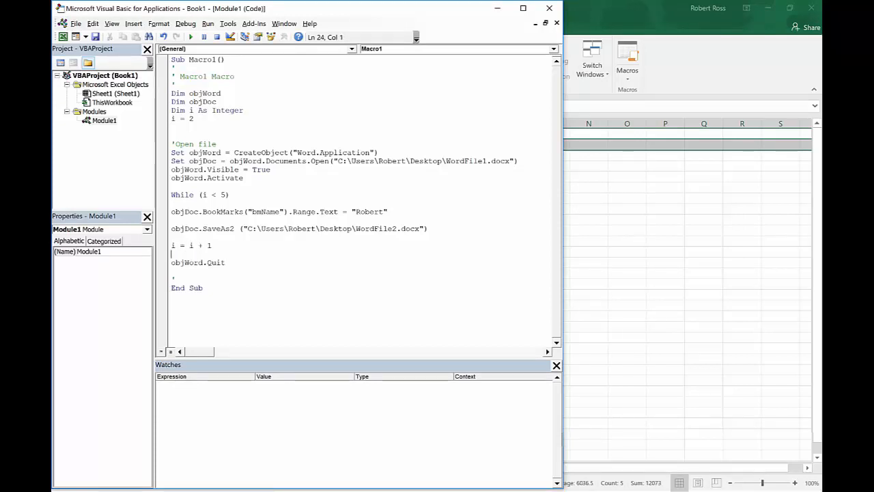
pyautogui.write('Wend')
pyautogui.press('Return')
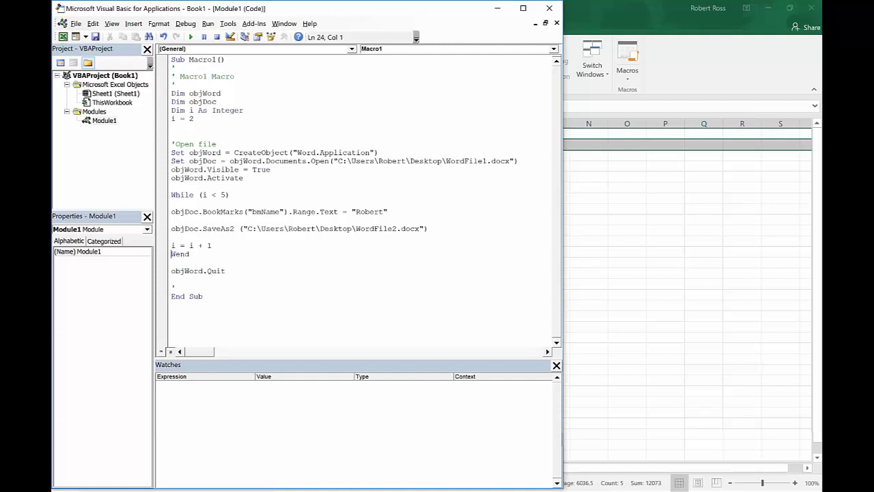
# - Indent the bookmark, SaveAs2 and increment lines inside the loop and remove the blank line above i = i + 1
pyautogui.press('Up')
pyautogui.press('Up')
pyautogui.press('Up')
pyautogui.press('Up')
pyautogui.press('Up')
pyautogui.press('Tab')
pyautogui.press('End')
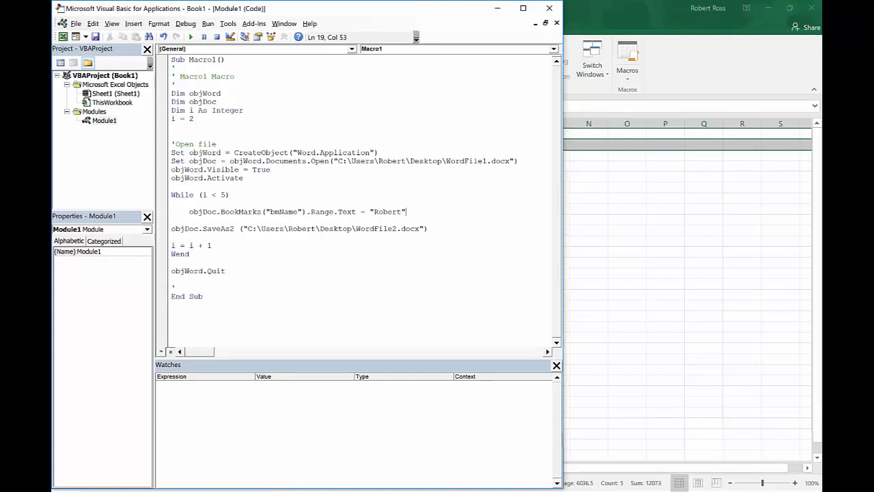
pyautogui.press('Down')
pyautogui.press('Down')
pyautogui.press('Tab')
pyautogui.press('BackSpace')
pyautogui.press('BackSpace')
pyautogui.press('BackSpace')
pyautogui.press('BackSpace')
pyautogui.press('Down')
pyautogui.press('Tab')
pyautogui.press('Up')
pyautogui.press('Up')
pyautogui.press('Tab')
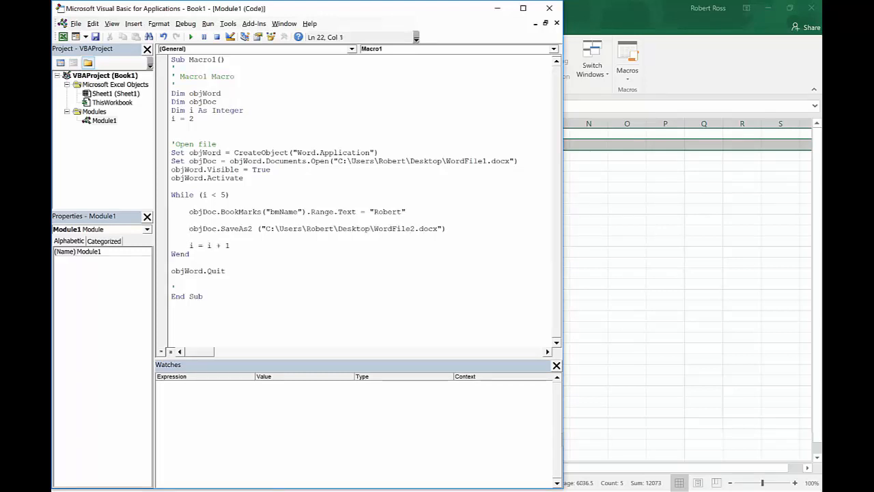
pyautogui.press('BackSpace')
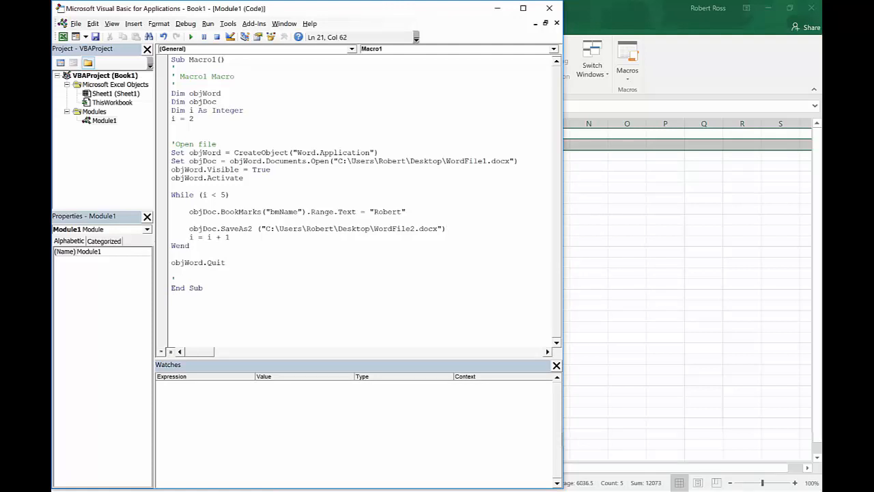
pyautogui.press('Right')
# - Replace the fixed WordFile2.docx name in the SaveAs2 path with + Cells(i, 1) after the closed Desktop folder string
pyautogui.click(379, 229)
pyautogui.press('Left')
pyautogui.write('"')
pyautogui.press('Delete')
pyautogui.press('Delete')
pyautogui.press('Delete')
pyautogui.press('Delete')
pyautogui.press('Delete')
pyautogui.press('Delete')
pyautogui.press('Delete')
pyautogui.press('Delete')
pyautogui.press('Delete')
pyautogui.press('Delete')
pyautogui.press('Delete')
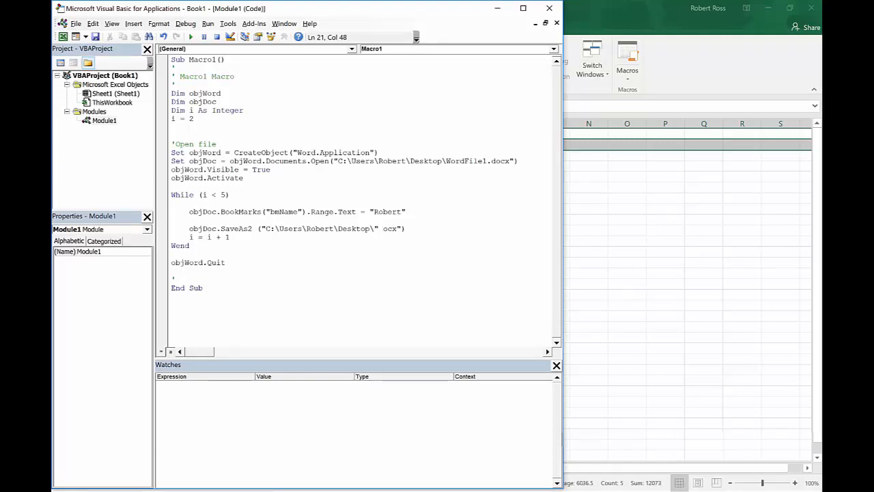
pyautogui.press('Delete')
pyautogui.press('Delete')
pyautogui.press('Delete')
pyautogui.press('Delete')
pyautogui.write('+ Cells(')
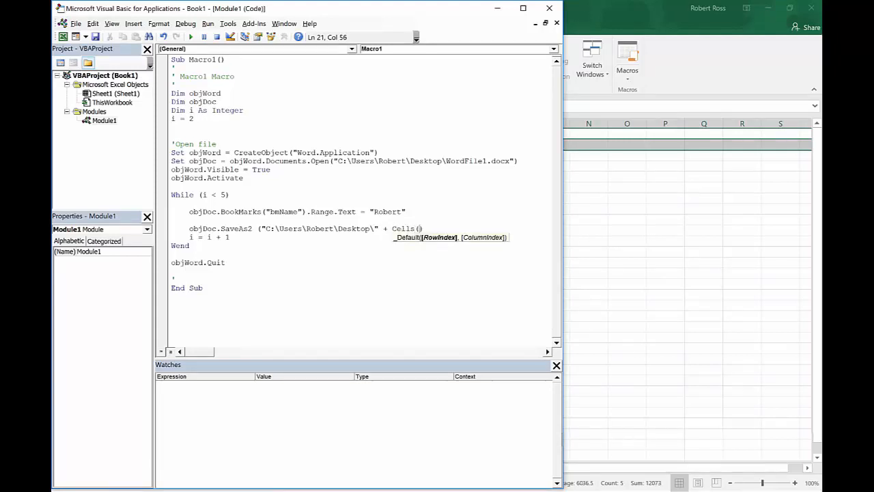
pyautogui.write('i, ')
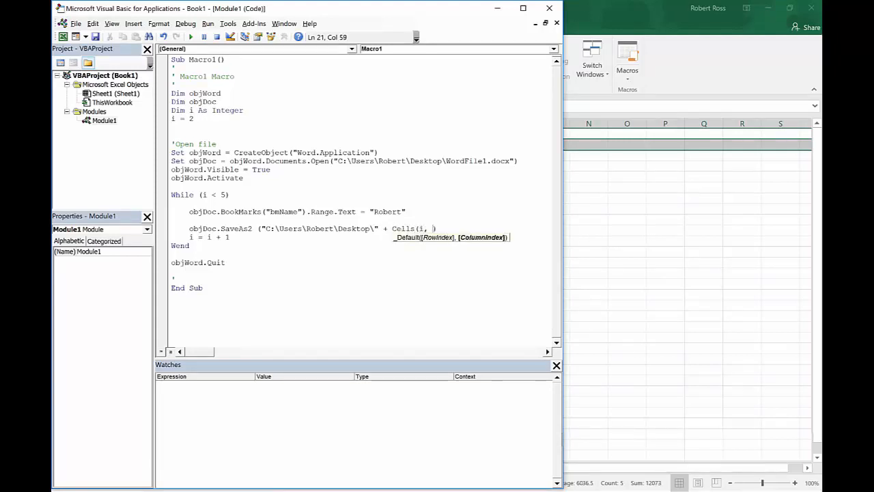
pyautogui.write('1')
pyautogui.press('Down')
pyautogui.press('Right')
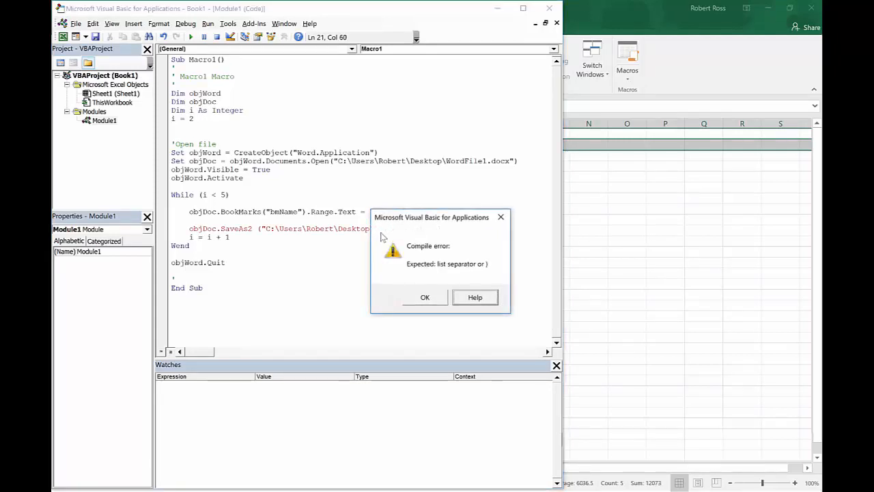
pyautogui.press('Left')
pyautogui.press('Return')
pyautogui.write(')')
pyautogui.press('Down')
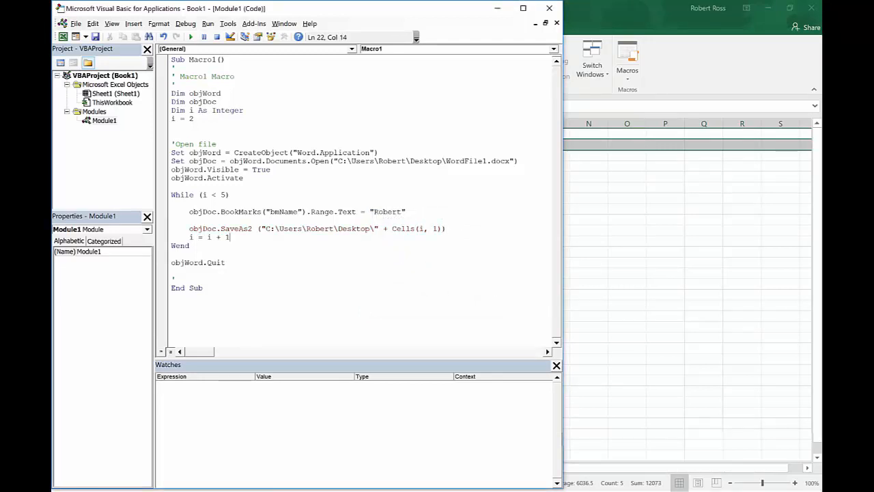
# - Check the FileName entries in column A of the worksheet from cell A2 downward, and return to the macro code
pyautogui.hotkey('alt', 'Tab')
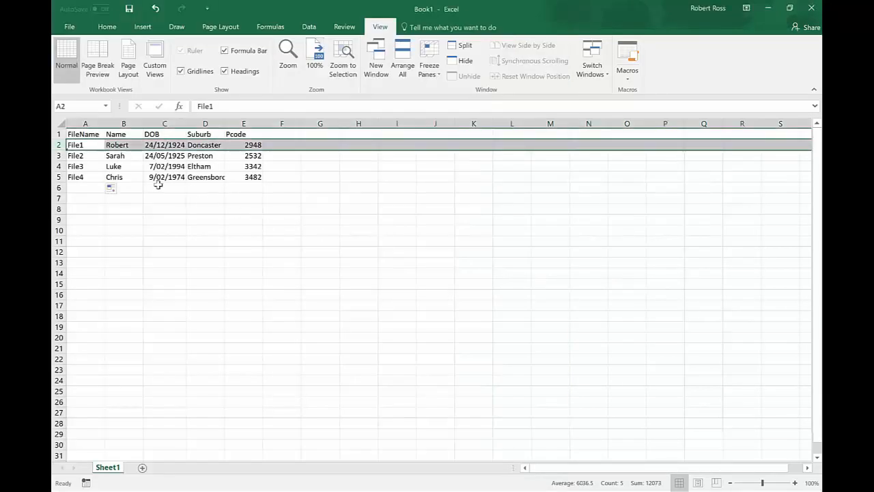
pyautogui.click(84, 145)
pyautogui.press('Down')
pyautogui.press('Down')
pyautogui.press('Down')
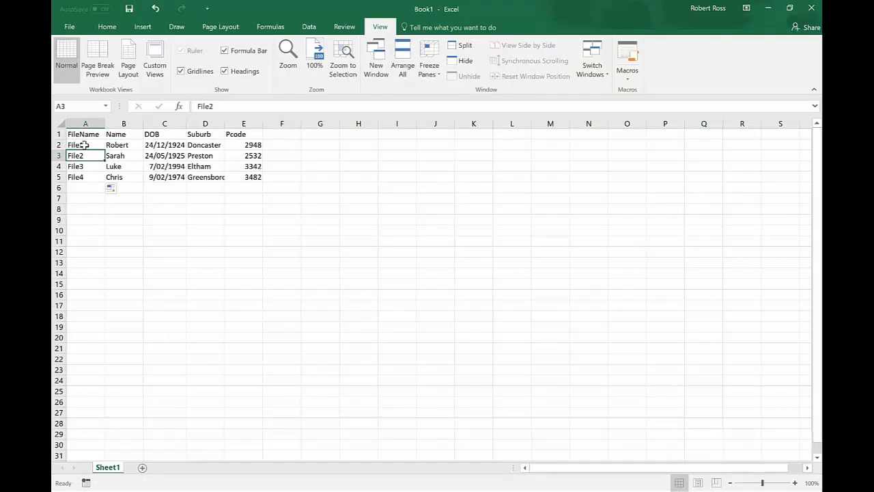
pyautogui.hotkey('alt', 'Tab')
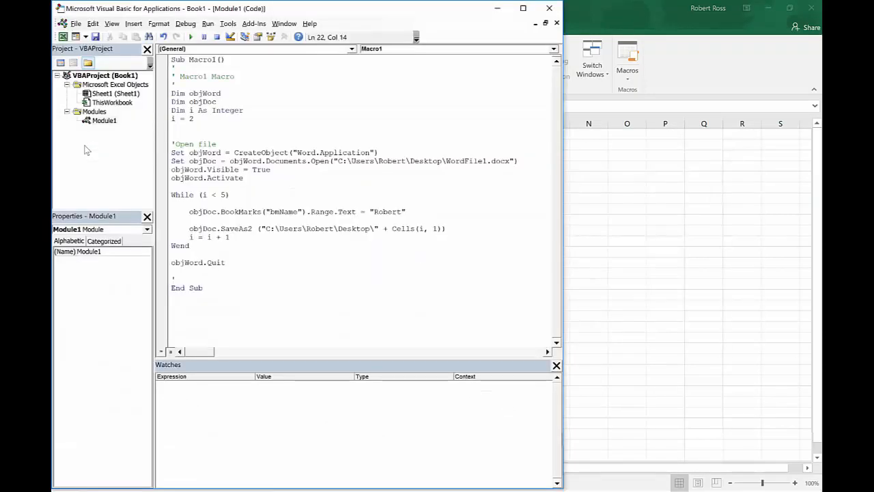
# - Replace the fixed name assigned to the bmName bookmark text with Cells(i, 2)
pyautogui.press('Up')
pyautogui.press('Up')
pyautogui.press('Up')
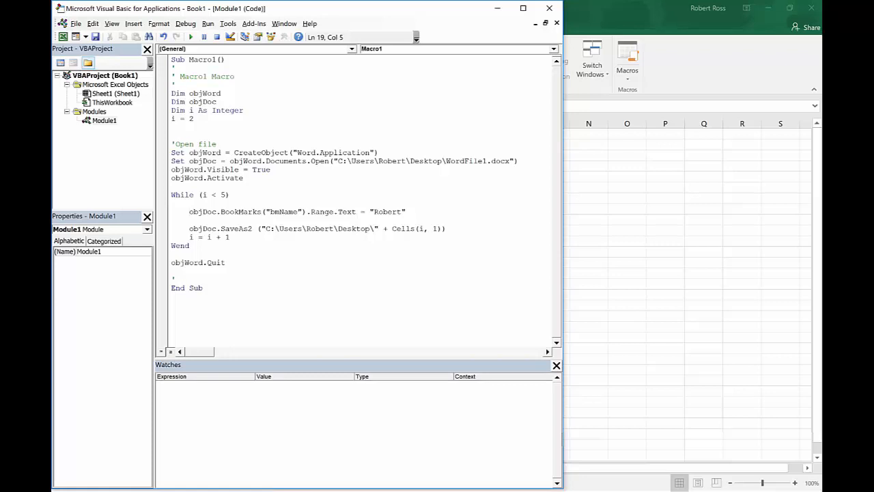
pyautogui.press('BackSpace')
pyautogui.press('BackSpace')
pyautogui.press('BackSpace')
pyautogui.press('BackSpace')
pyautogui.press('BackSpace')
pyautogui.press('BackSpace')
pyautogui.press('BackSpace')
pyautogui.press('BackSpace')
pyautogui.write('Cells(')
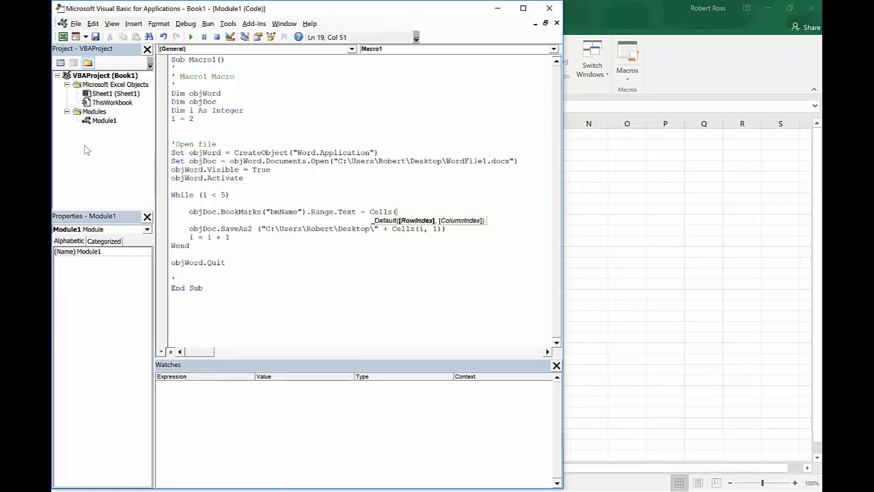
pyautogui.write('i,2)')
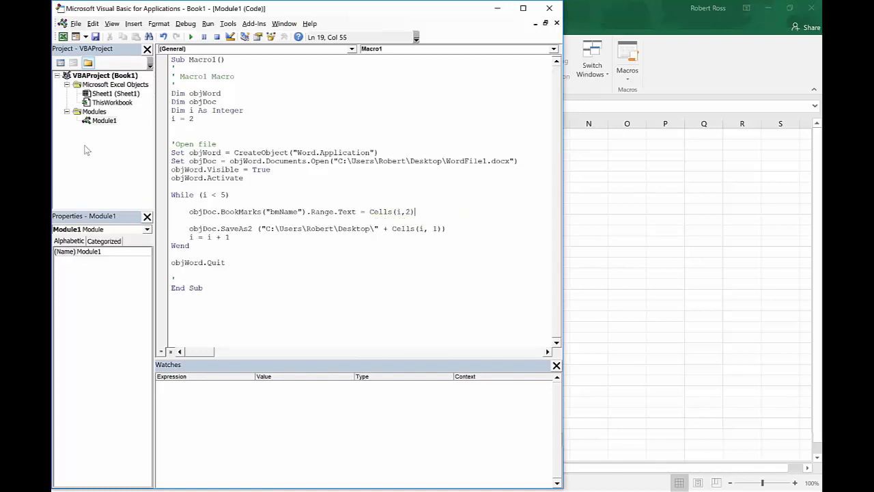
# - Duplicate the bmName bookmark line three times directly below itself
pyautogui.hotkey('shift', 'Home')
pyautogui.hotkey('ctrl', 'c')
pyautogui.press('End')
pyautogui.press('Return')
pyautogui.hotkey('ctrl', 'v')
pyautogui.press('Return')
pyautogui.hotkey('ctrl', 'v')
pyautogui.press('Return')
pyautogui.hotkey('ctrl', 'v')
# - Set the Cells column index in the three copied bookmark lines to 3, 4 and 5
pyautogui.press('Up')
pyautogui.press('Up')
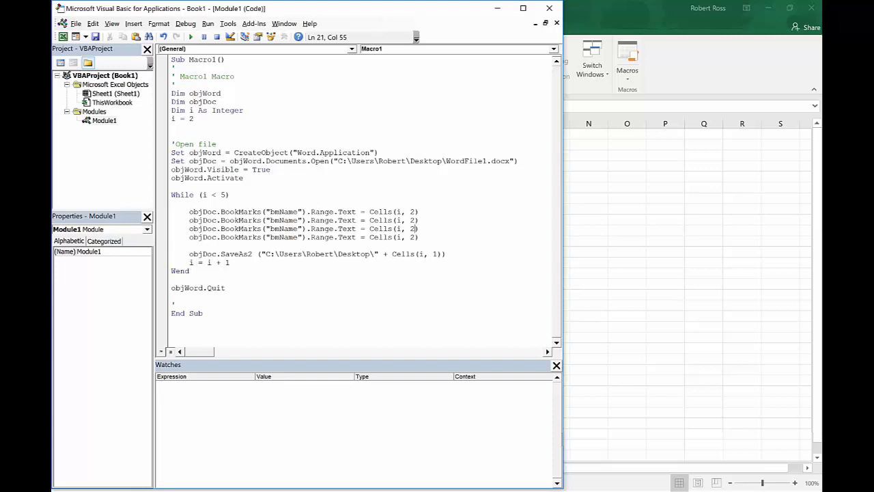
pyautogui.press('BackSpace')
pyautogui.write('3')
pyautogui.press('Down')
pyautogui.press('BackSpace')
pyautogui.write('4')
pyautogui.press('Down')
pyautogui.press('BackSpace')
pyautogui.write('5')
# - Change the bookmark name in the Cells(i, 3) line to bmDOB
pyautogui.press('Left')
pyautogui.press('Left')
pyautogui.press('Left')
pyautogui.press('Left')
pyautogui.press('Left')
pyautogui.press('Left')
pyautogui.press('Left')
pyautogui.press('Left')
pyautogui.press('Left')
pyautogui.press('Left')
pyautogui.press('Left')
pyautogui.press('Left')
pyautogui.press('Left')
pyautogui.press('Left')
pyautogui.press('Left')
pyautogui.press('Left')
pyautogui.press('Left')
pyautogui.press('Left')
pyautogui.press('Left')
pyautogui.press('Left')
pyautogui.press('Up')
pyautogui.press('BackSpace')
pyautogui.press('BackSpace')
pyautogui.press('BackSpace')
pyautogui.press('BackSpace')
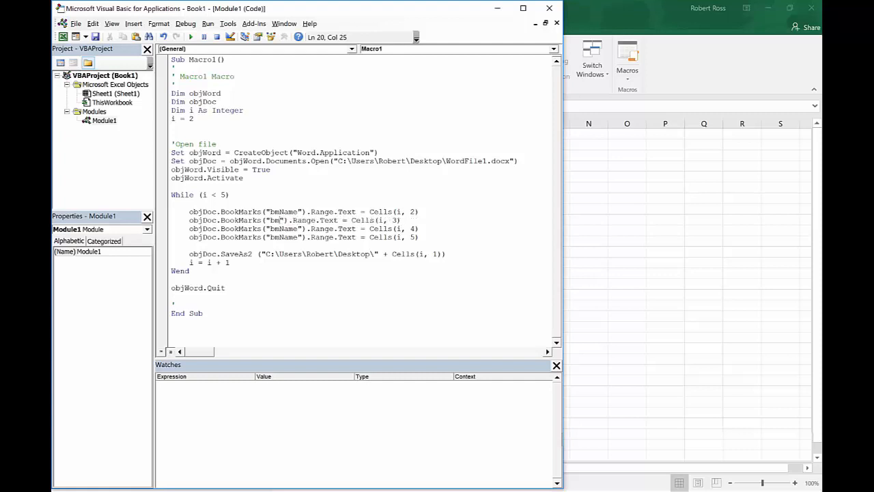
pyautogui.write('DOB')
# - Change the bookmark name in the Cells(i, 4) line to bmSuburb
pyautogui.press('Down')
pyautogui.press('Right')
pyautogui.press('BackSpace')
pyautogui.press('BackSpace')
pyautogui.press('BackSpace')
pyautogui.press('BackSpace')
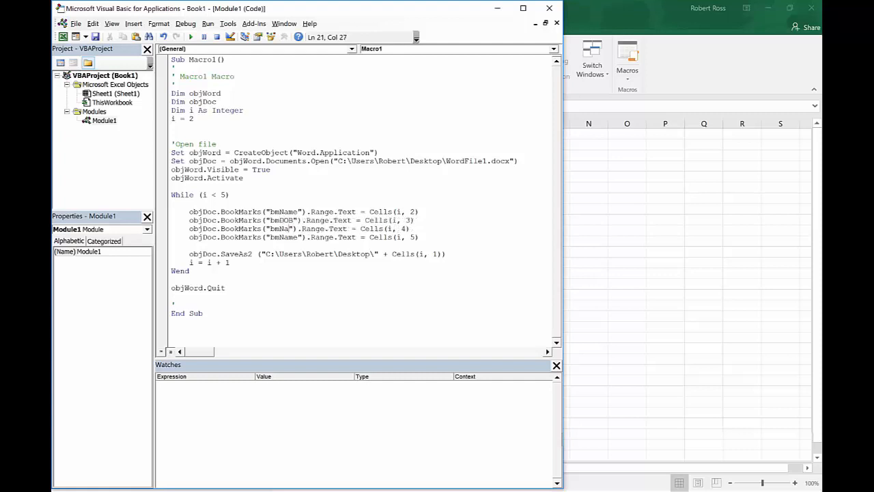
pyautogui.write('Suburb')
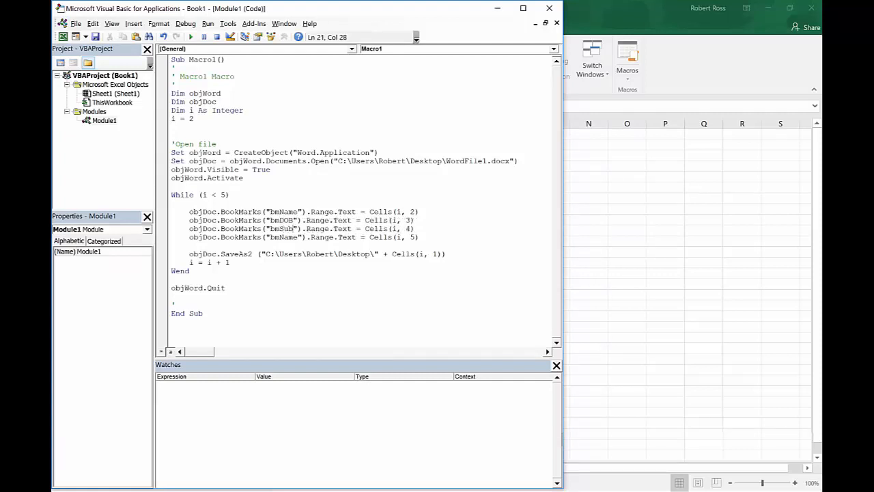
# - Change the bookmark name in the Cells(i, 5) line to bmPCode
pyautogui.press('Down')
pyautogui.press('Left')
pyautogui.press('Left')
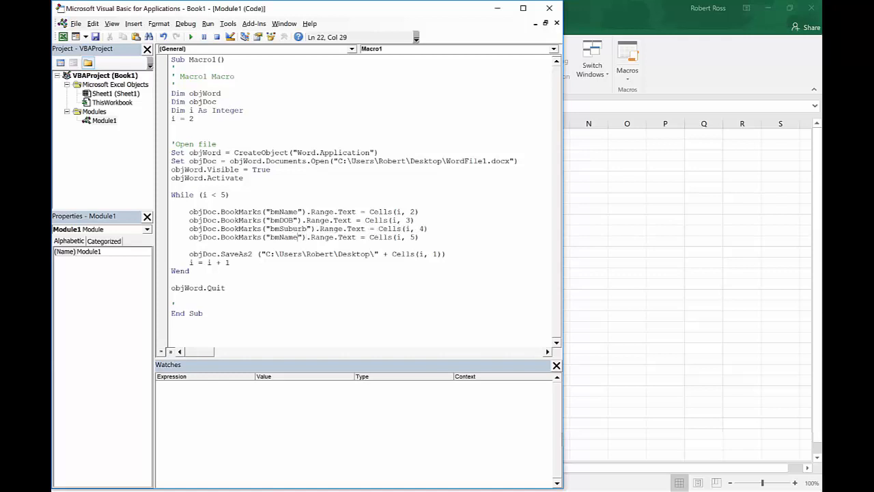
pyautogui.press('BackSpace')
pyautogui.press('BackSpace')
pyautogui.press('BackSpace')
pyautogui.press('BackSpace')
pyautogui.click(86, 150)
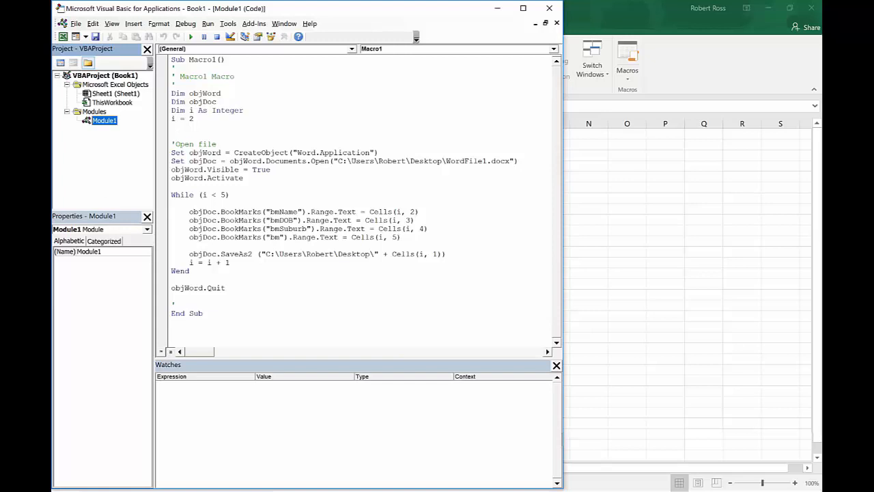
pyautogui.click(281, 237)
pyautogui.write('PCode')
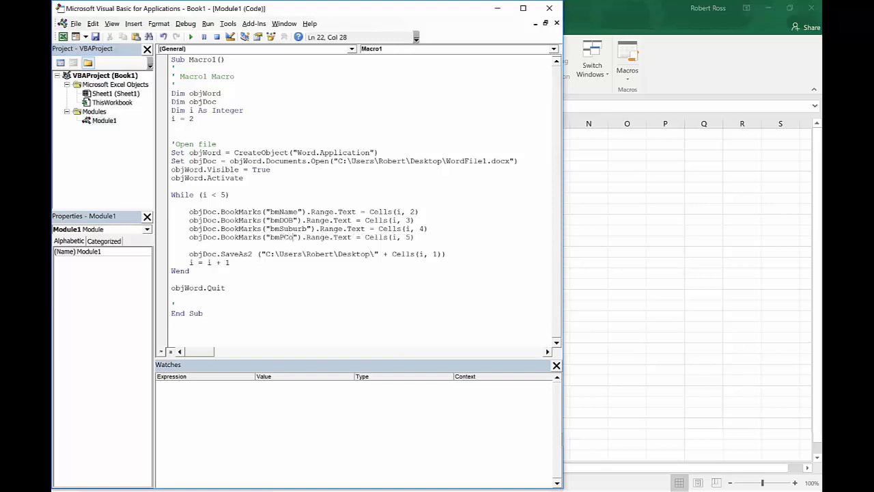
pyautogui.click(172, 204)
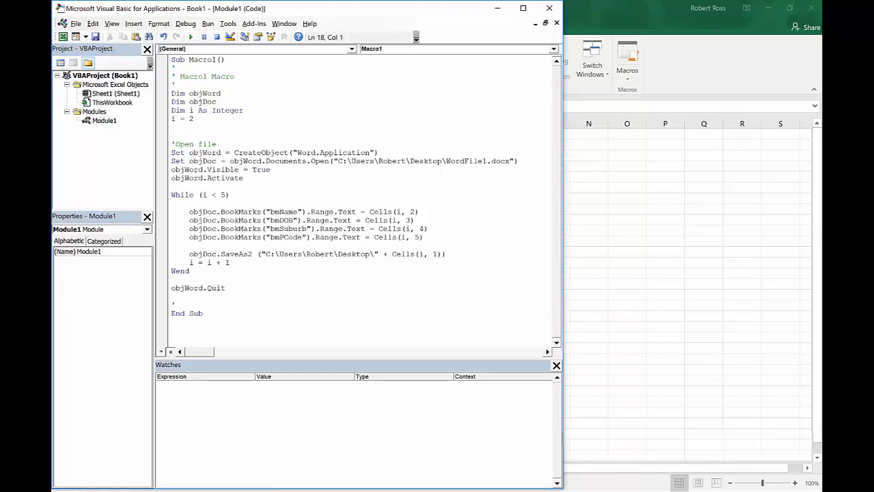
# - Run Macro1 and minimize the open windows to reveal the desktop
pyautogui.click(190, 37)
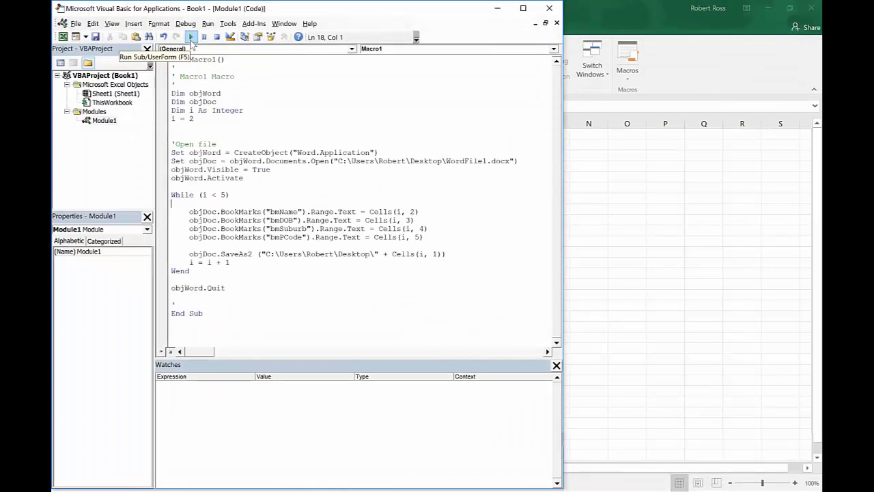
pyautogui.click(789, 8)
pyautogui.click(498, 8)
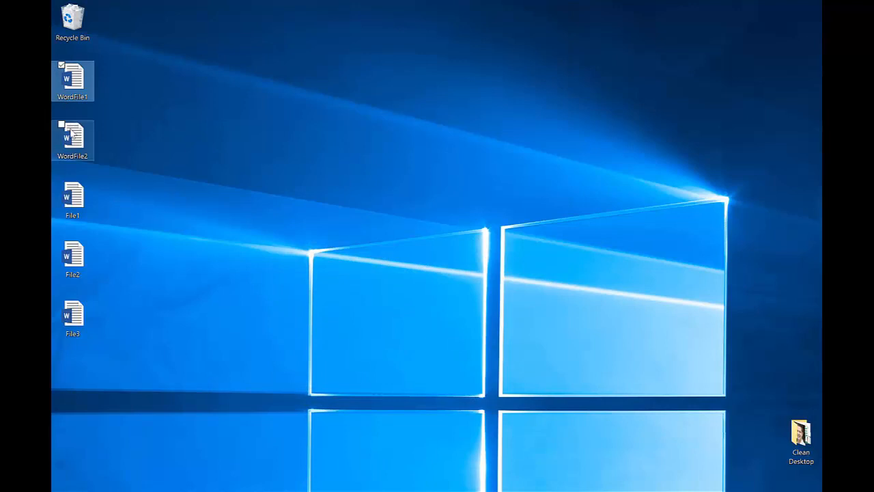
# - Open WordFile2, File1 and File2 from the desktop in turn to check their Name, DOB, Suburb and PCode fields
pyautogui.doubleClick(71, 132)
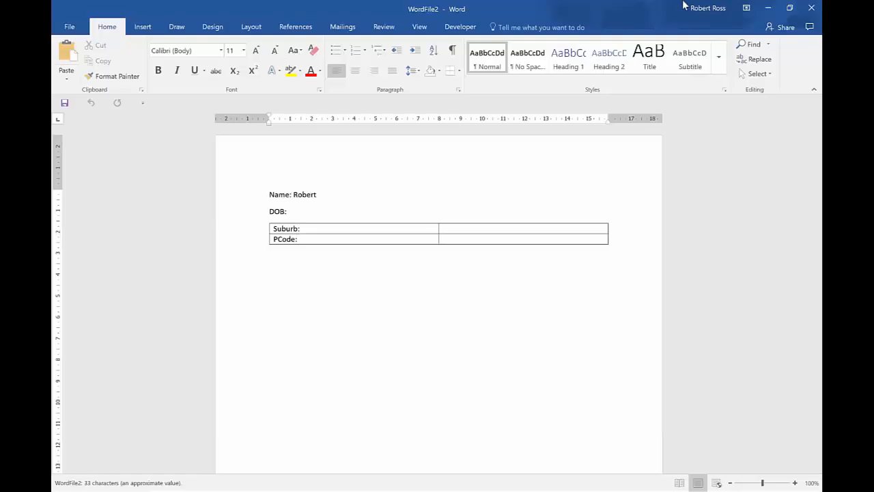
pyautogui.click(811, 7)
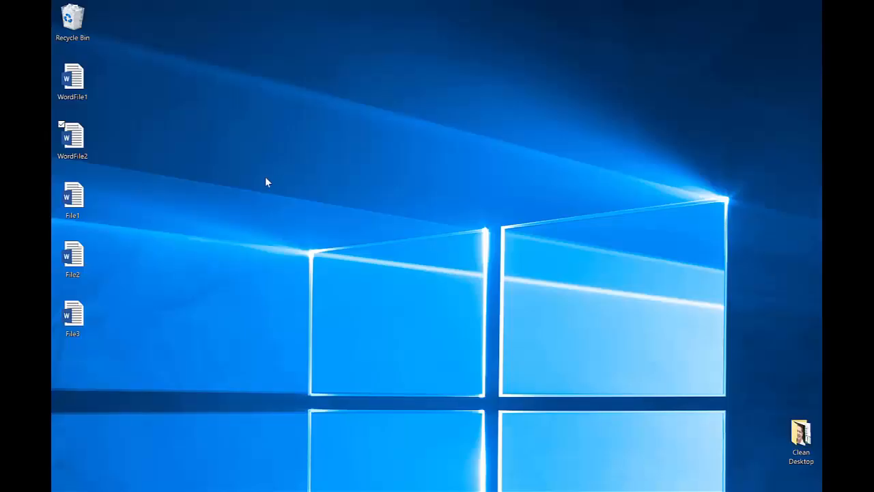
pyautogui.doubleClick(74, 199)
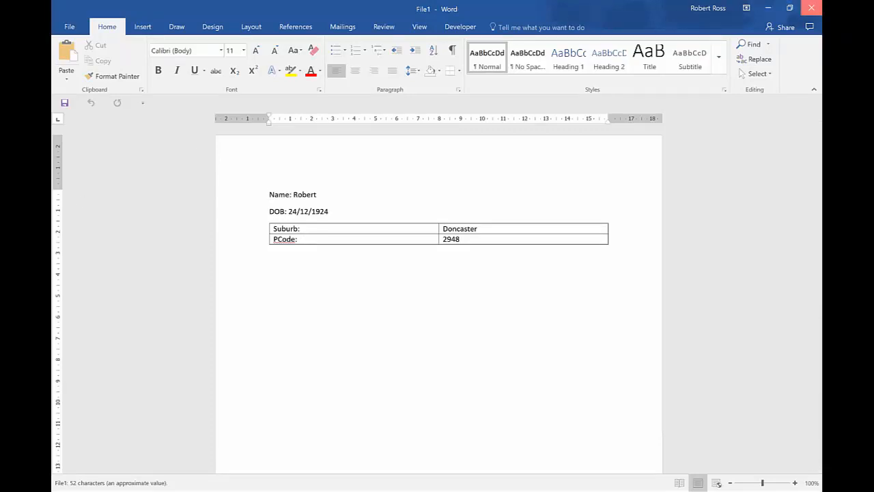
pyautogui.click(811, 7)
pyautogui.doubleClick(86, 251)
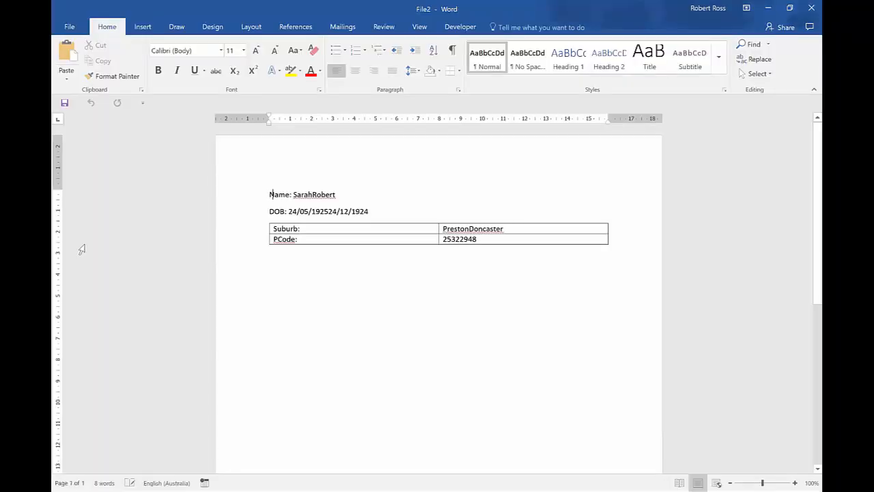
pyautogui.press('Right')
pyautogui.press('Right')
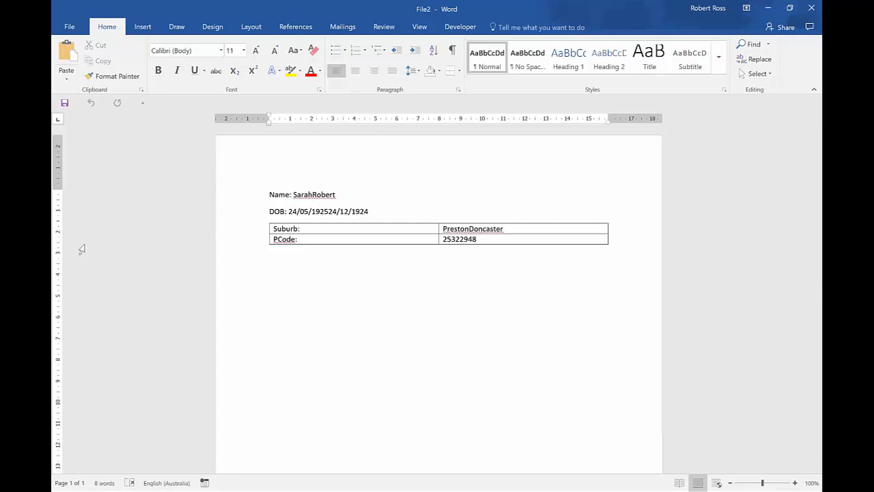
pyautogui.press('Left')
pyautogui.press('Left')
pyautogui.press('Left')
pyautogui.press('Left')
pyautogui.press('Left')
pyautogui.press('Right')
pyautogui.press('Right')
pyautogui.press('Right')
pyautogui.press('Right')
pyautogui.press('Right')
pyautogui.press('Left')
pyautogui.press('Left')
pyautogui.press('Left')
pyautogui.press('Left')
pyautogui.press('Right')
# - Close File2, check the Name, DOB, Suburb and PCode fields in File3, and close it too
pyautogui.click(813, 9)
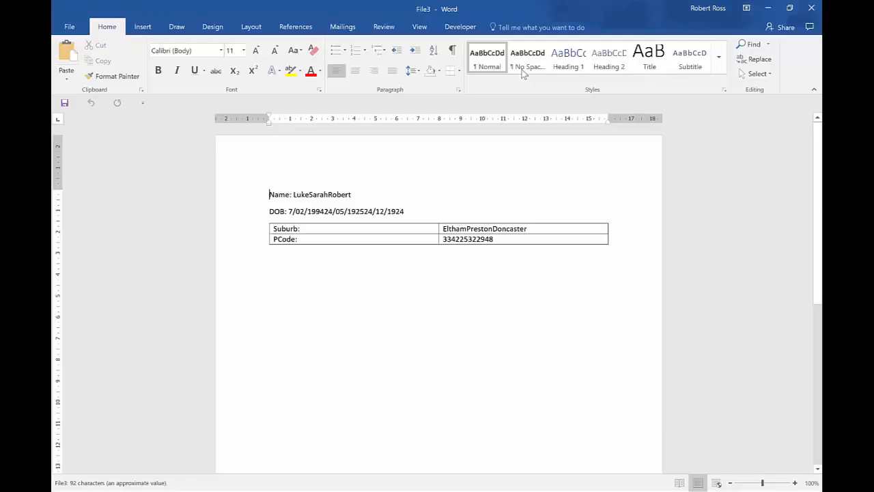
pyautogui.click(812, 8)
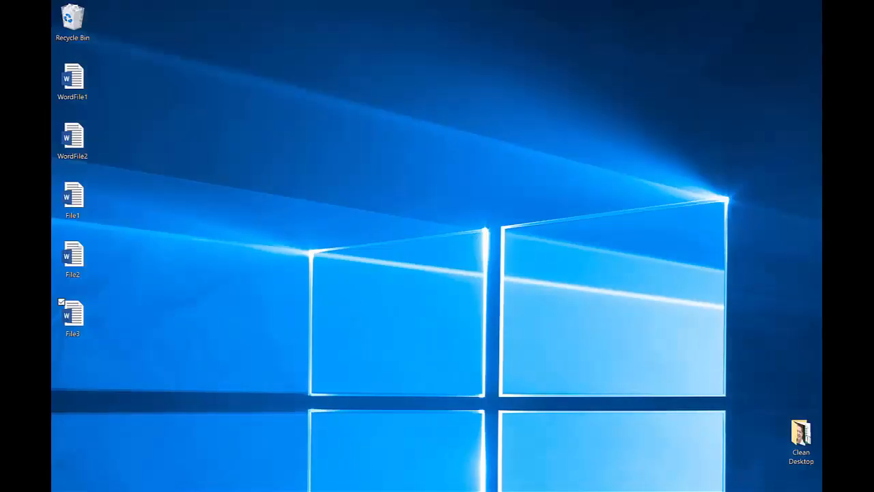
# - Return to the macro code, change the While condition to i < 6, and check it against the worksheet rows
pyautogui.hotkey('alt', 'Tab')
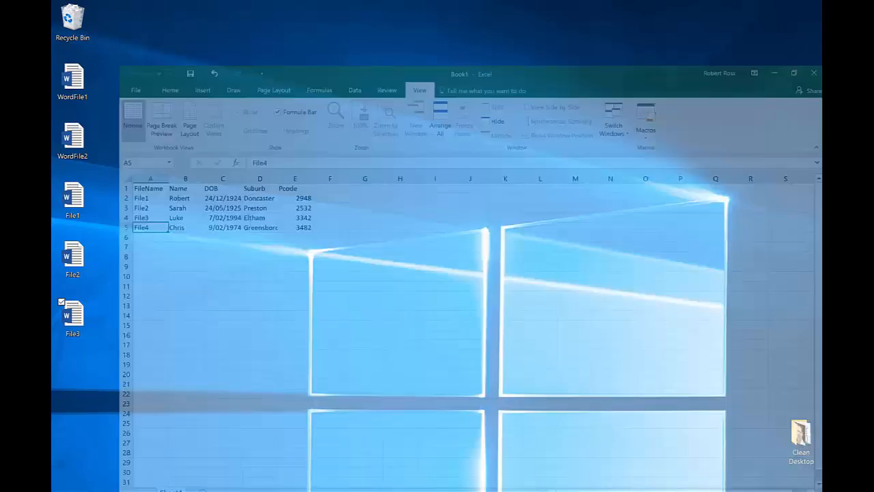
pyautogui.hotkey('alt', 'Tab')
pyautogui.press('Tab')
pyautogui.hotkey('alt', 'shift', 'Tab')
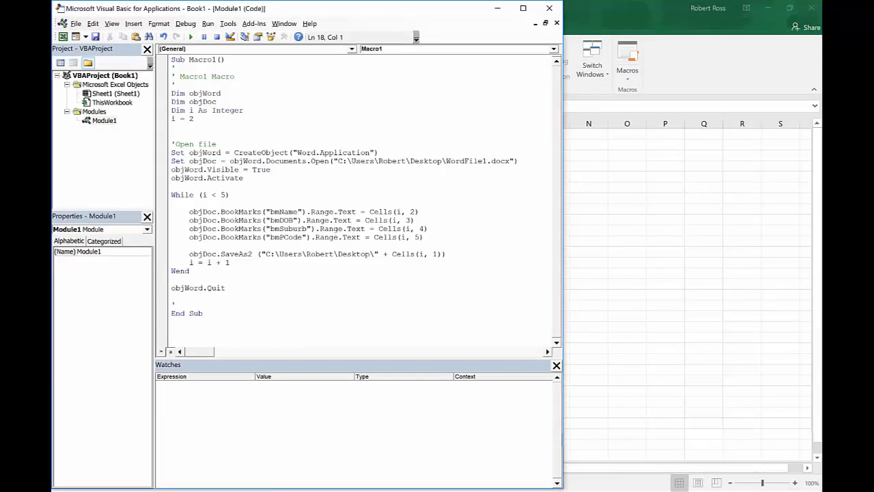
pyautogui.moveTo(226, 196); pyautogui.dragTo(220, 196)
pyautogui.write('6')
pyautogui.press('Down')
pyautogui.hotkey('alt', 'Tab')
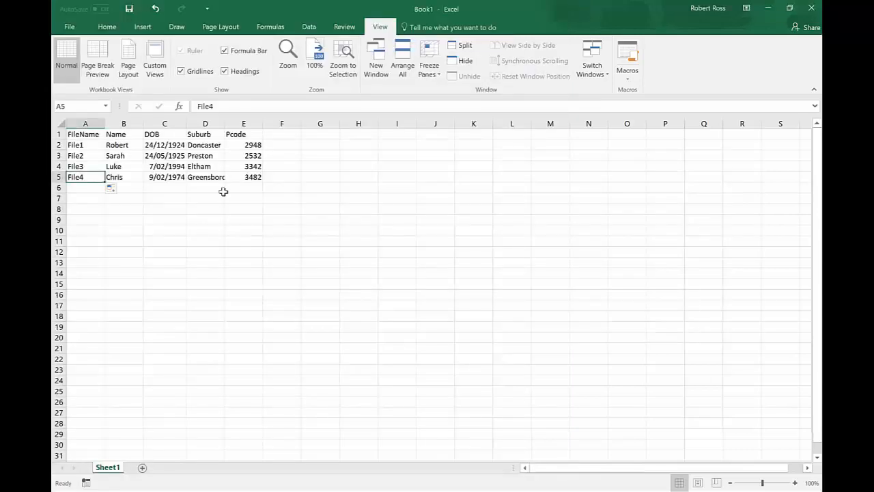
pyautogui.hotkey('alt', 'F11')
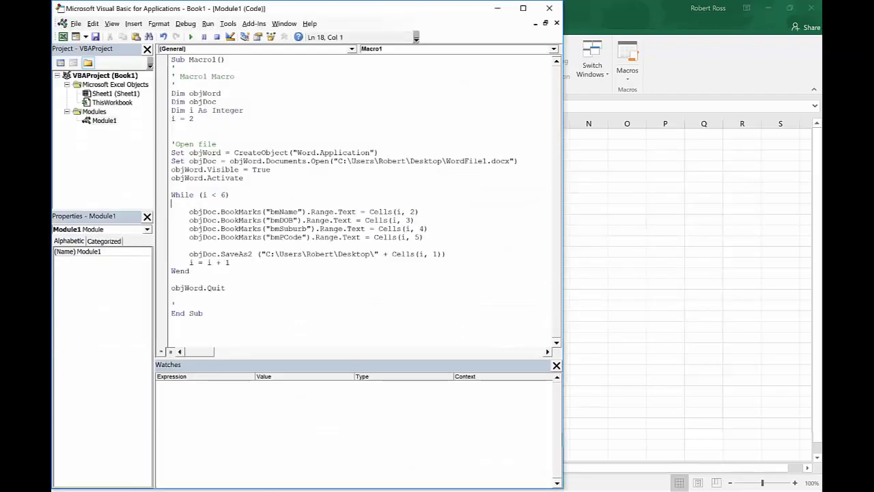
# - Copy the Set objDoc line that opens WordFile1.docx
pyautogui.click(226, 169)
pyautogui.press('Up')
pyautogui.press('Home')
pyautogui.hotkey('shift', 'End')
pyautogui.hotkey('ctrl', 'c')
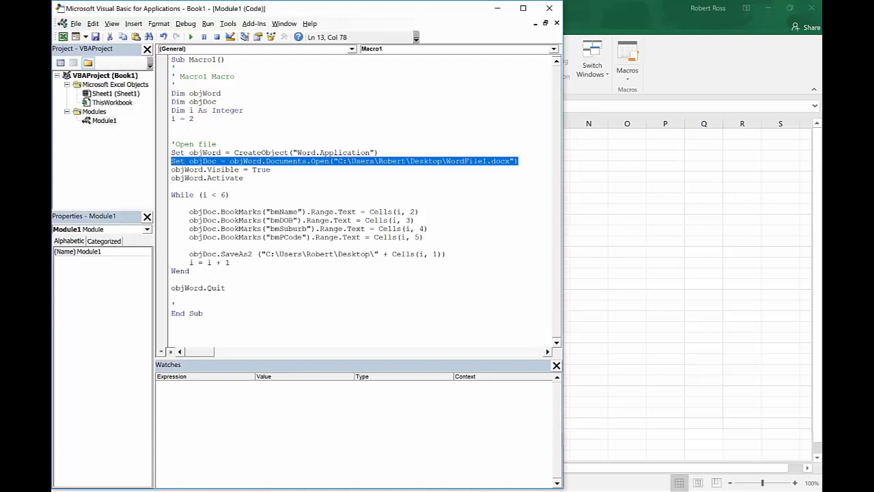
# - Paste the copied Set objDoc line as the first statement inside the While loop and indent it
pyautogui.press('Down')
pyautogui.press('Down')
pyautogui.press('Down')
pyautogui.press('Down')
pyautogui.press('Down')
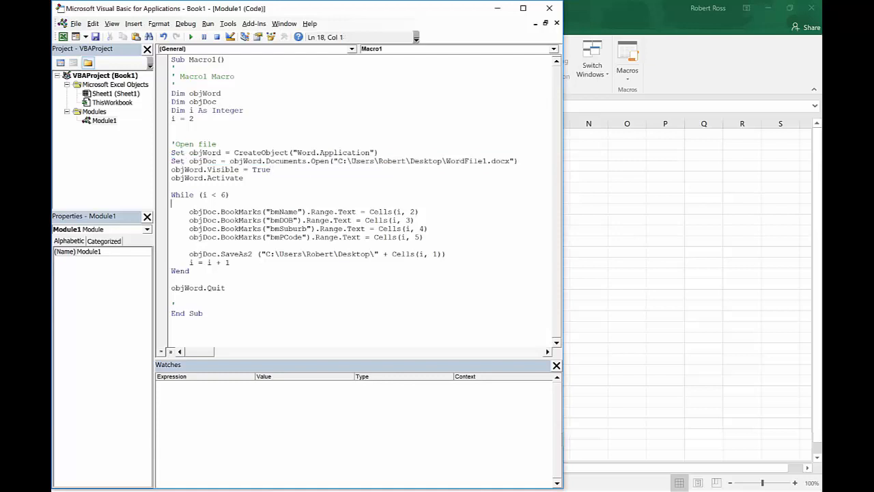
pyautogui.press('Return')
pyautogui.press('Up')
pyautogui.hotkey('ctrl', 'v')
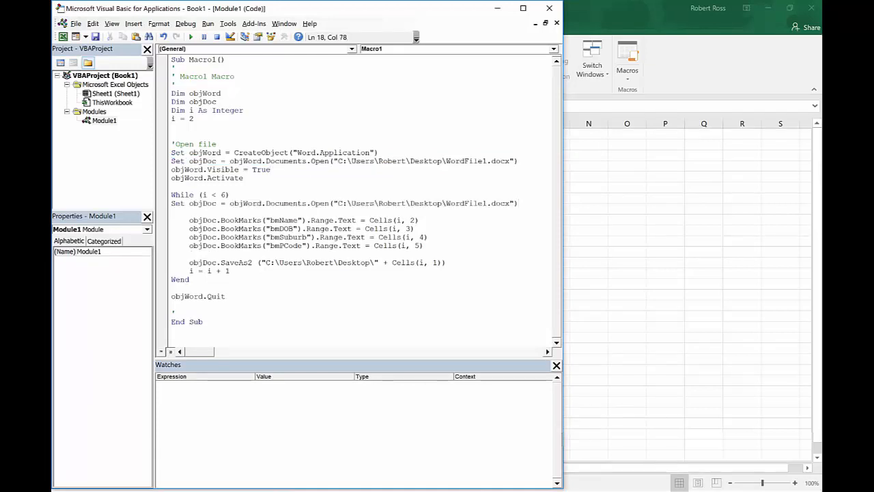
pyautogui.press('Home')
pyautogui.press('Tab')
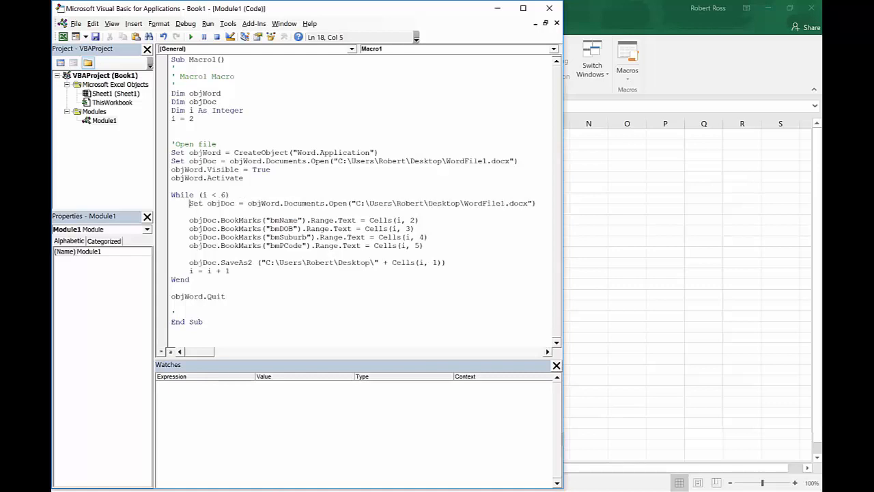
# - Comment out the objWord.Visible = True and objWord.Activate lines
pyautogui.click(194, 43)
pyautogui.click(262, 169)
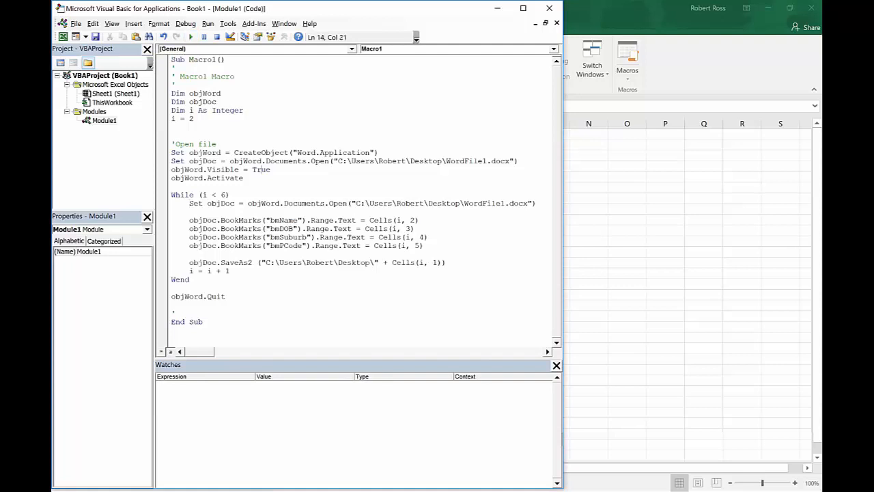
pyautogui.press('Home')
pyautogui.write("'")
pyautogui.press('Down')
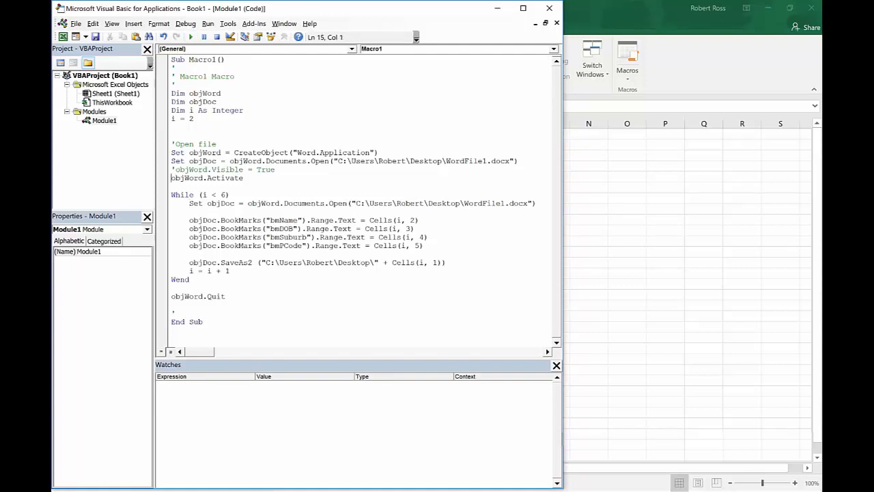
pyautogui.write("'")
pyautogui.press('Down')
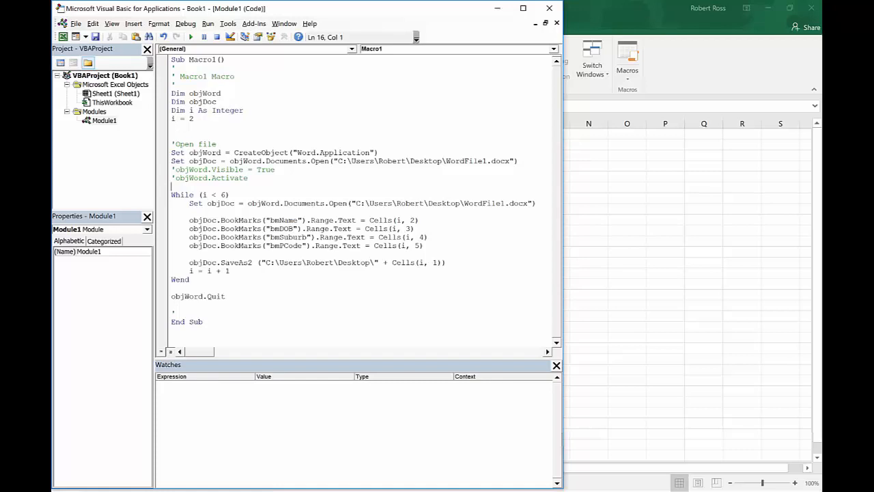
# - Run Macro1 and minimize the Excel and VBA editor windows to reveal the desktop
pyautogui.click(189, 36)
pyautogui.click(760, 9)
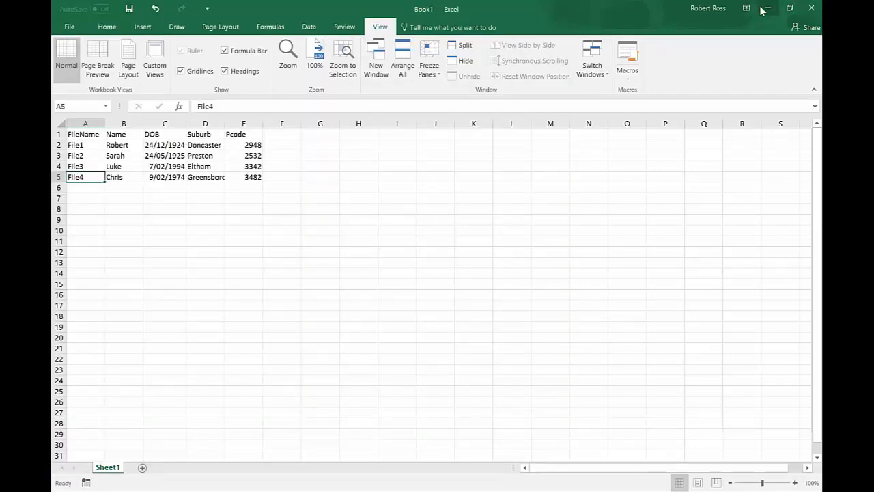
pyautogui.click(765, 8)
pyautogui.click(508, 14)
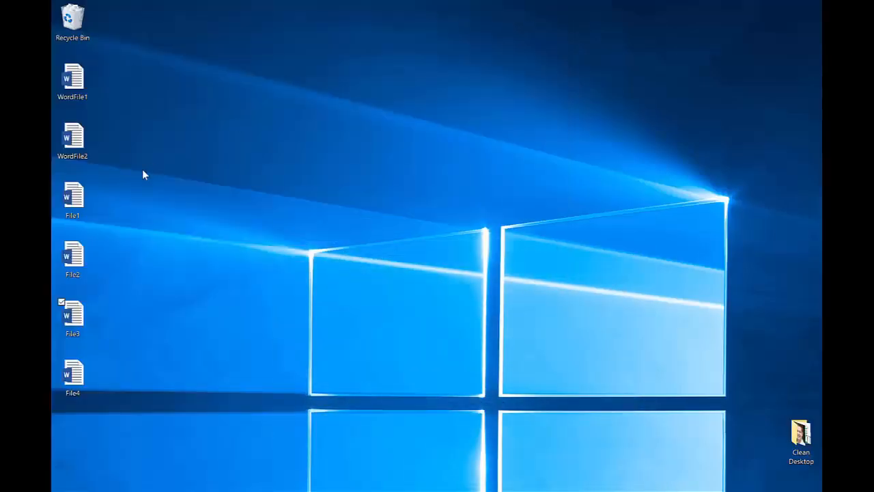
# - Open File1, File2, File3 and File4 from the desktop in turn to check their fields, closing each one
pyautogui.doubleClick(73, 196)
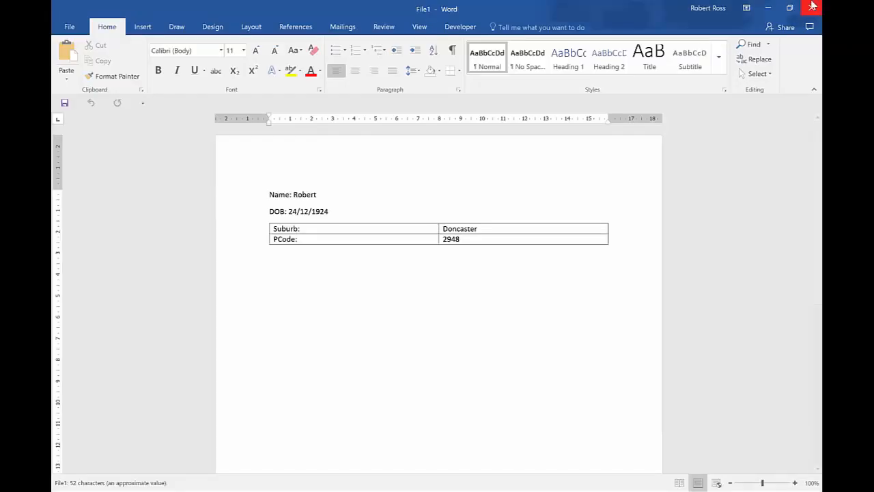
pyautogui.click(812, 6)
pyautogui.click(85, 261)
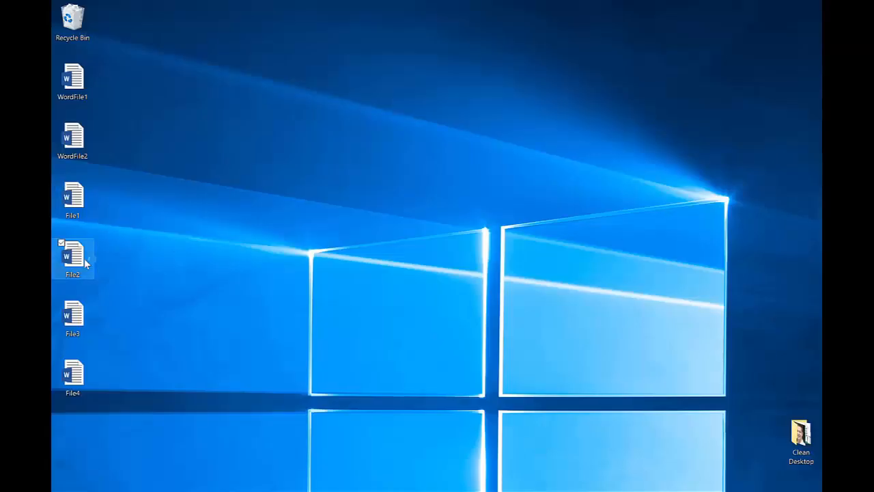
pyautogui.doubleClick(85, 261)
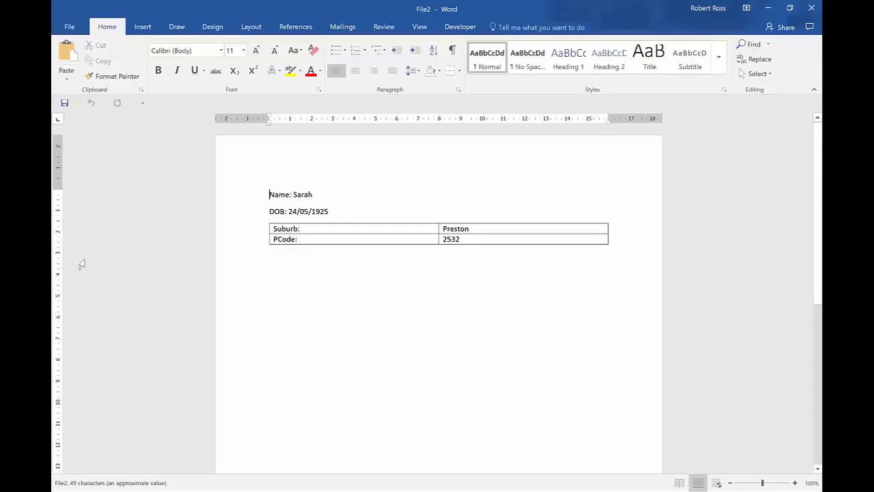
pyautogui.click(812, 8)
pyautogui.doubleClick(75, 315)
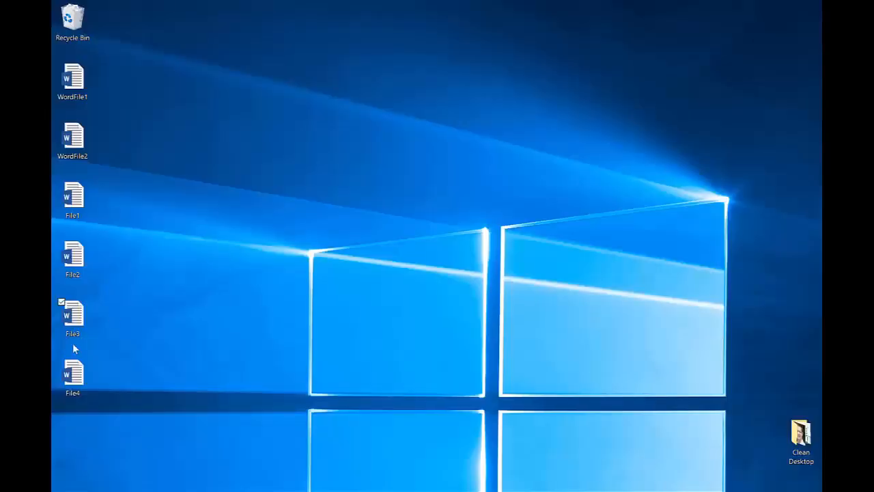
pyautogui.doubleClick(75, 377)
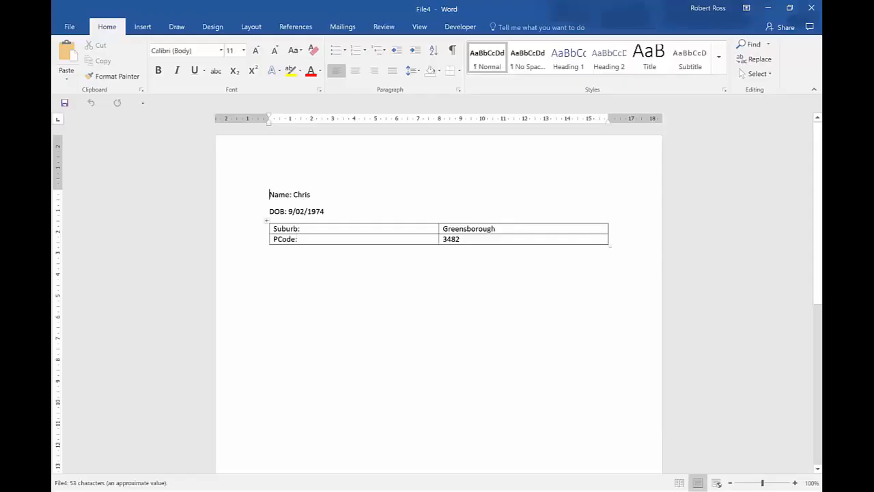
pyautogui.click(811, 8)
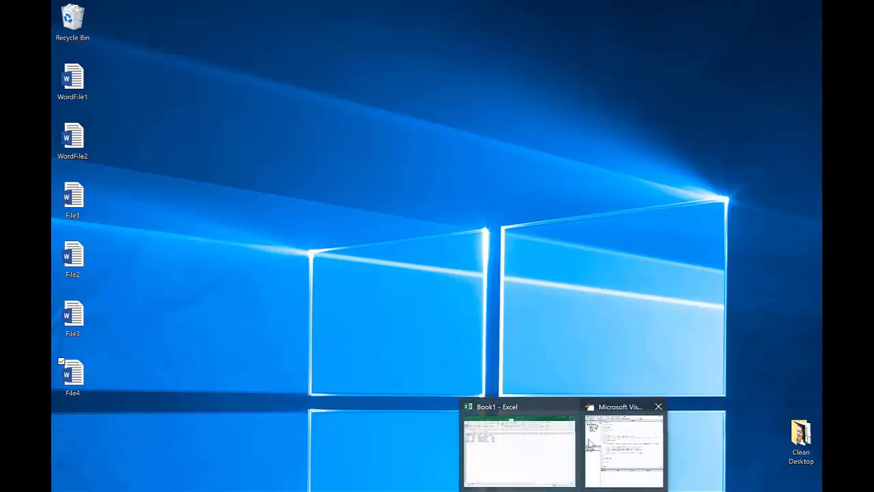
# - Switch back to the VBA editor and select the commented-out objWord.Visible and objWord.Activate lines
pyautogui.click(621, 447)
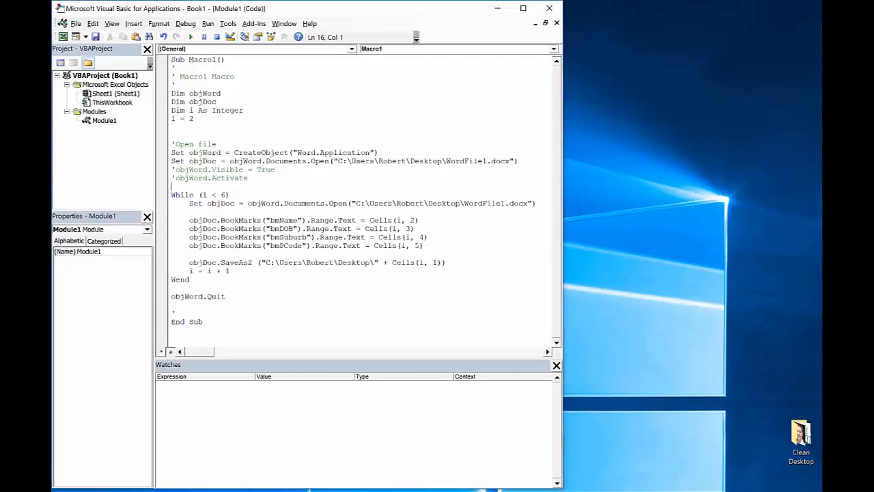
pyautogui.moveTo(248, 178); pyautogui.dragTo(172, 169)
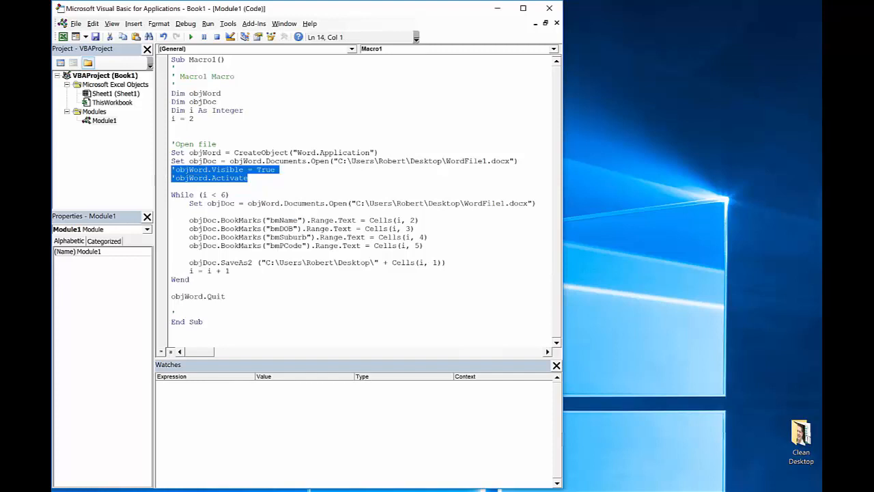